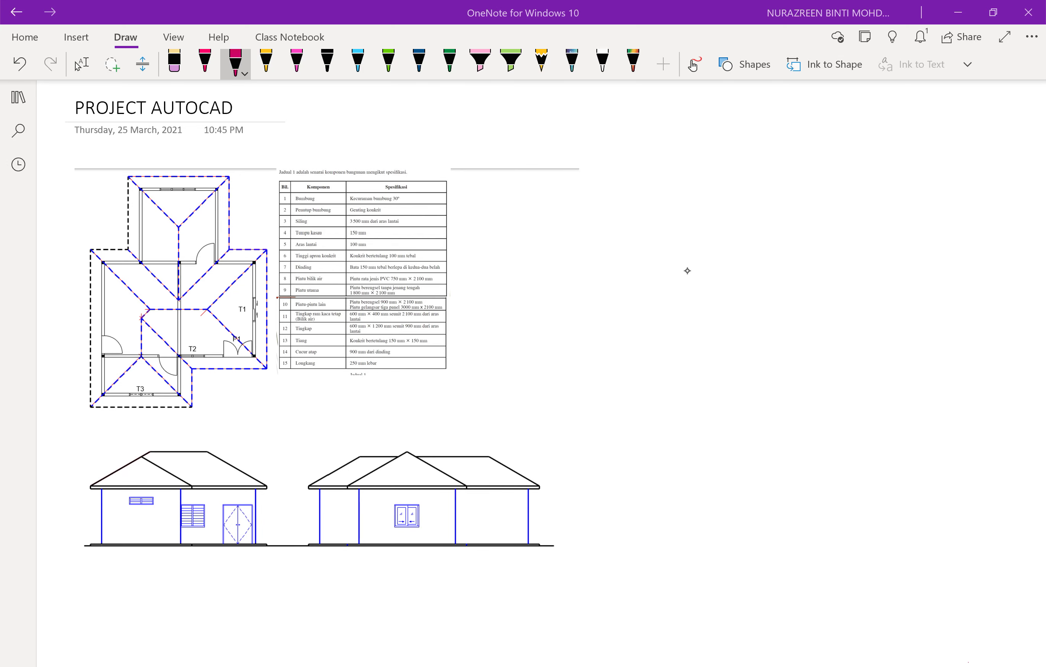
- Zoom in on the floor plan and Jadual 1 table, then pick the red pen
{"action": "scroll", "coordinate": [726, 250], "scroll_direction": "up", "scroll_amount": 3, "text": "ctrl"}
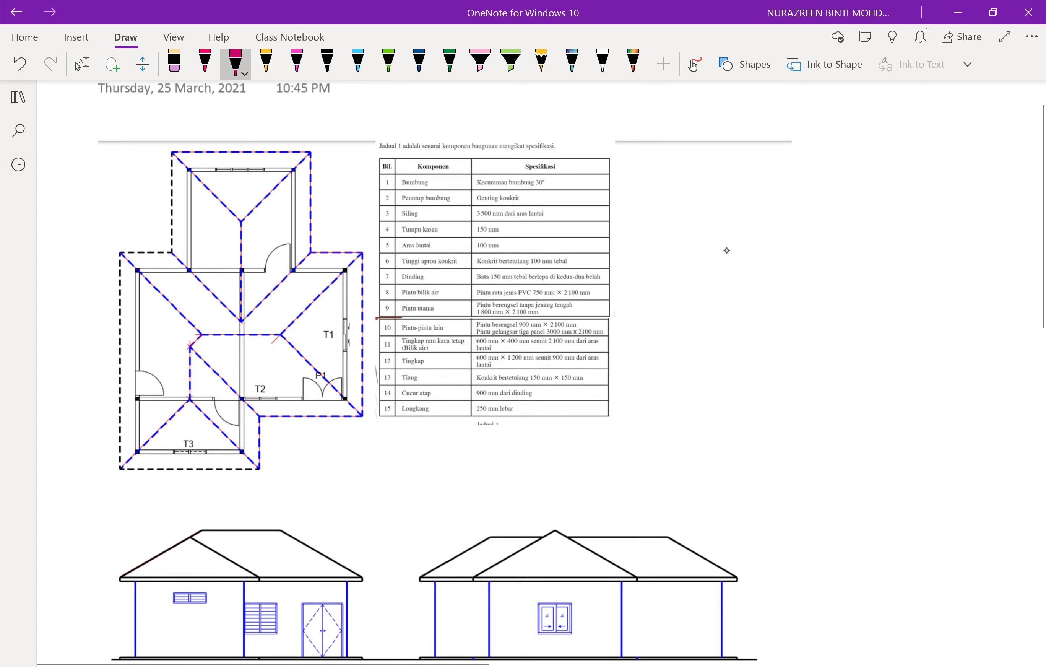
{"action": "key", "text": "Escape"}
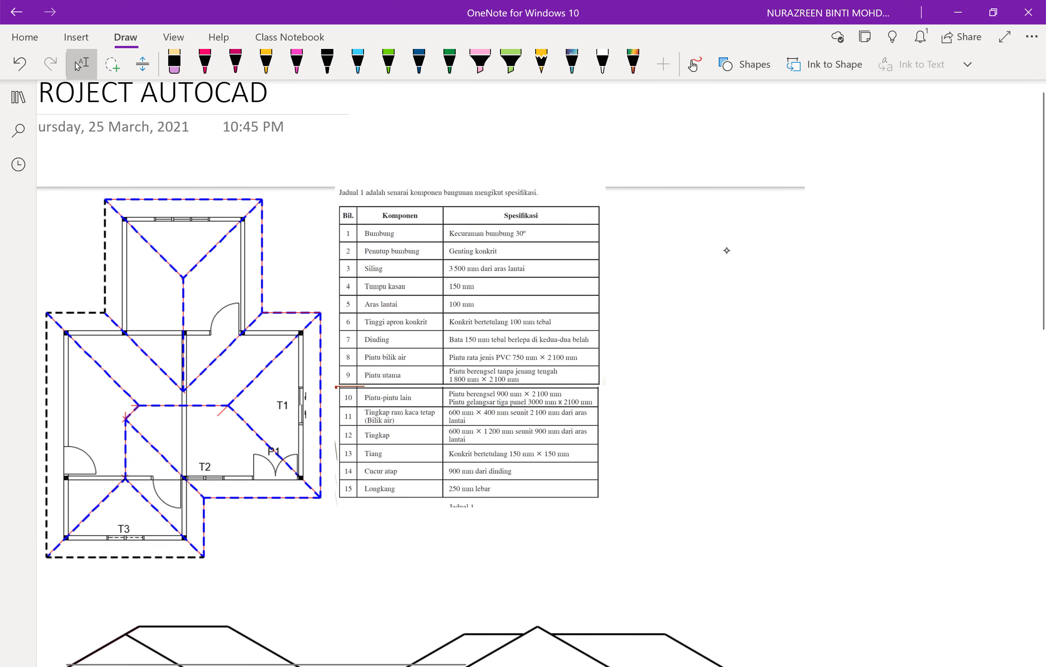
{"action": "scroll", "coordinate": [726, 250], "scroll_direction": "up", "scroll_amount": 1, "text": "ctrl"}
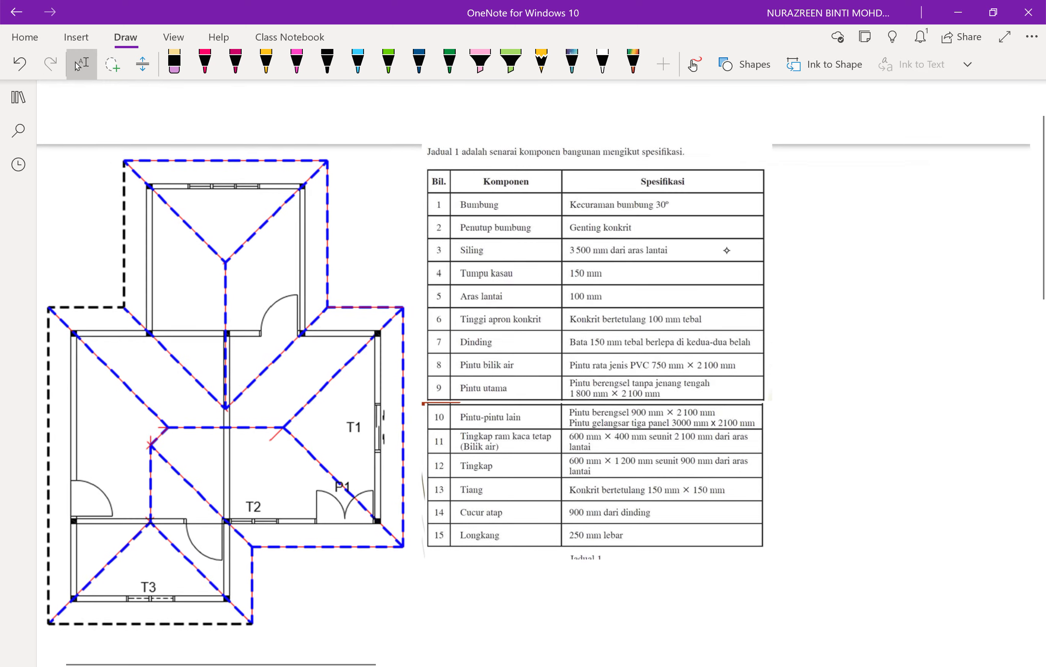
{"action": "scroll", "coordinate": [726, 251], "scroll_direction": "up", "scroll_amount": 1, "text": "ctrl"}
{"action": "scroll", "coordinate": [726, 250], "scroll_direction": "up", "scroll_amount": 2}
{"action": "scroll", "coordinate": [726, 250], "scroll_direction": "down", "scroll_amount": 3}
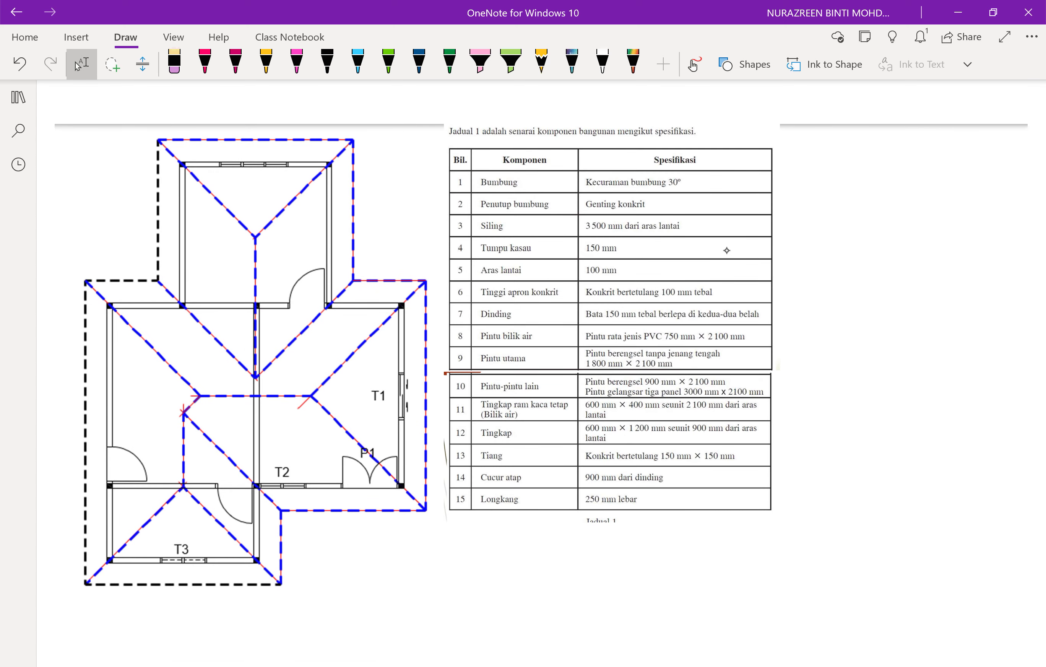
{"action": "scroll", "coordinate": [726, 251], "scroll_direction": "up", "scroll_amount": 1}
{"action": "scroll", "coordinate": [727, 250], "scroll_direction": "down", "scroll_amount": 1, "text": "ctrl"}
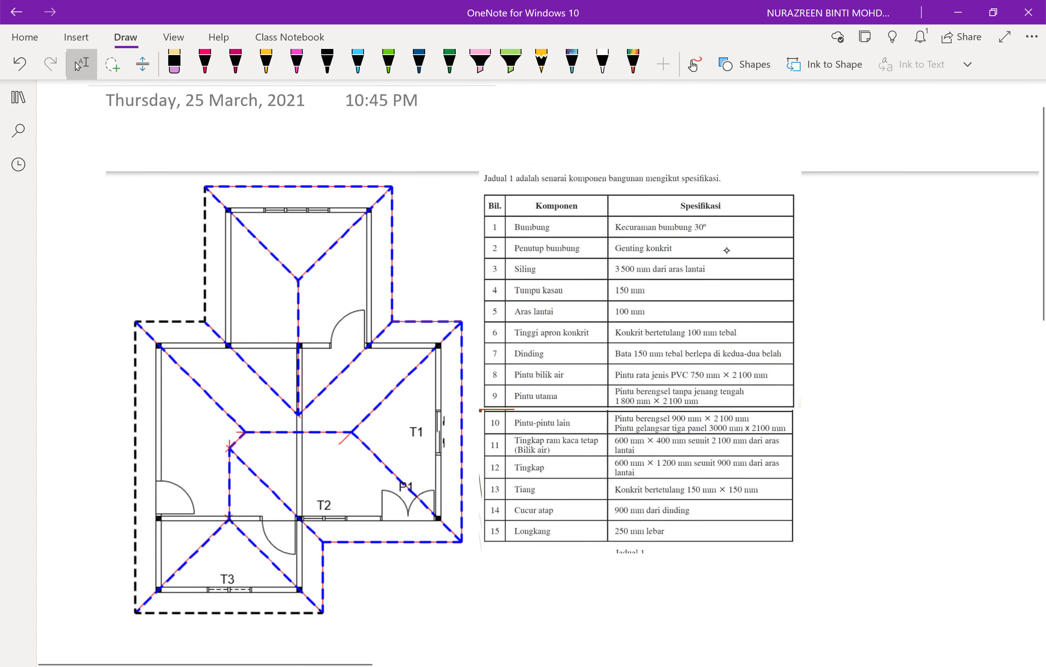
{"action": "scroll", "coordinate": [727, 250], "scroll_direction": "up", "scroll_amount": 1, "text": "ctrl"}
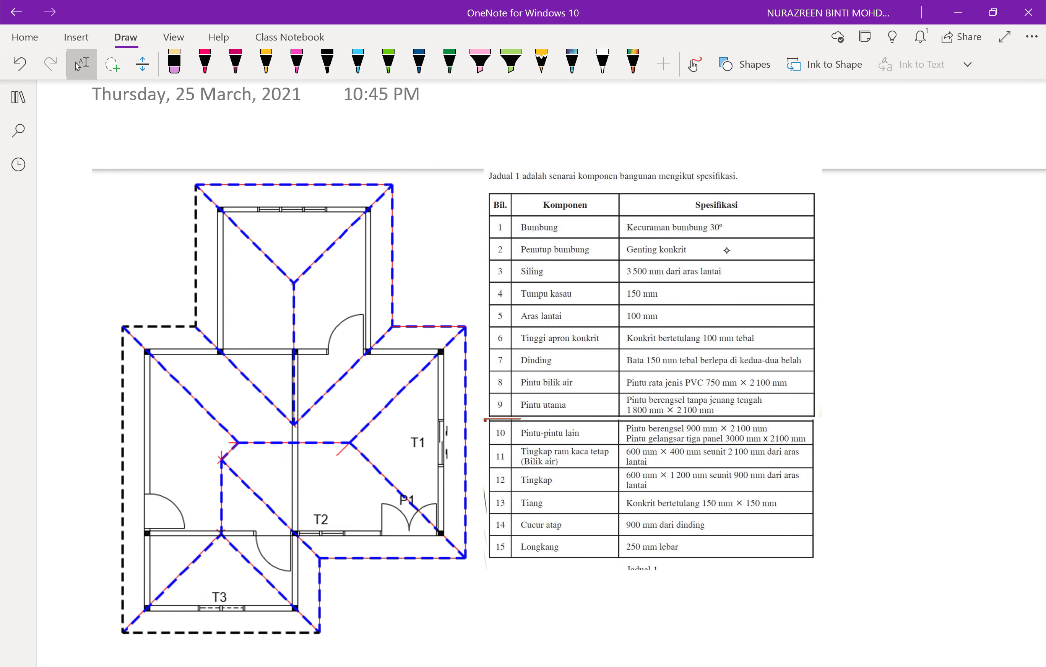
{"action": "left_click", "coordinate": [205, 62]}
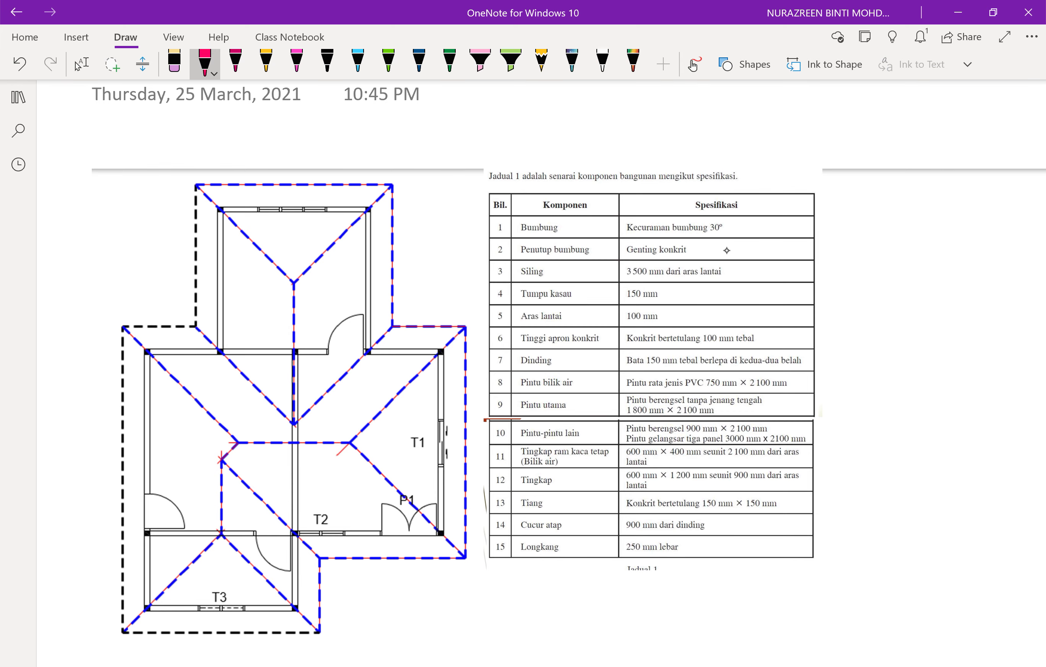
- Circle Bumbung and 30° in the table, and mark 30° with an arrow on the roof
{"action": "scroll", "coordinate": [726, 250], "scroll_direction": "up", "scroll_amount": 1, "text": "ctrl"}
{"action": "left_click_drag", "start_coordinate": [573, 206], "coordinate": [594, 211]}
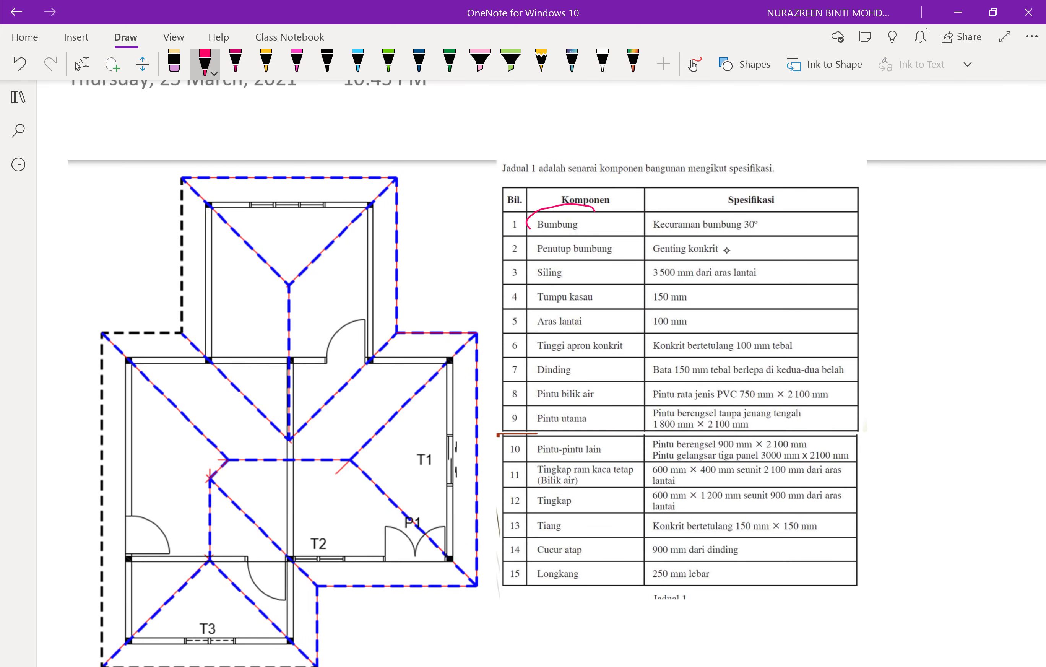
{"action": "left_click_drag", "start_coordinate": [752, 214], "coordinate": [757, 212]}
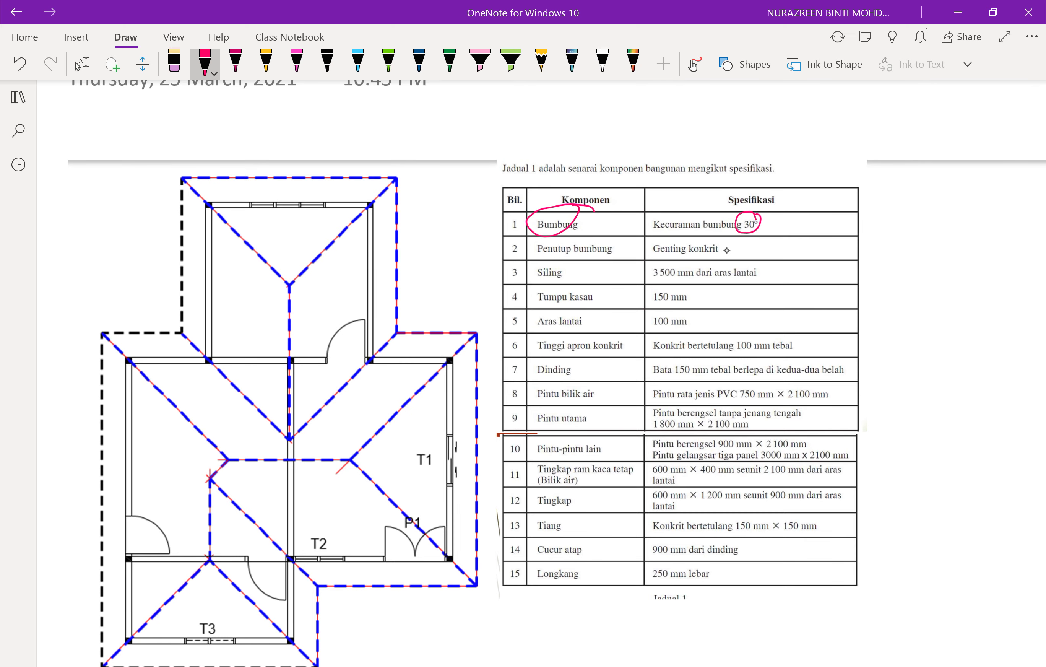
{"action": "scroll", "coordinate": [726, 250], "scroll_direction": "down", "scroll_amount": 2}
{"action": "scroll", "coordinate": [727, 250], "scroll_direction": "down", "scroll_amount": 2}
{"action": "scroll", "coordinate": [726, 250], "scroll_direction": "down", "scroll_amount": 1}
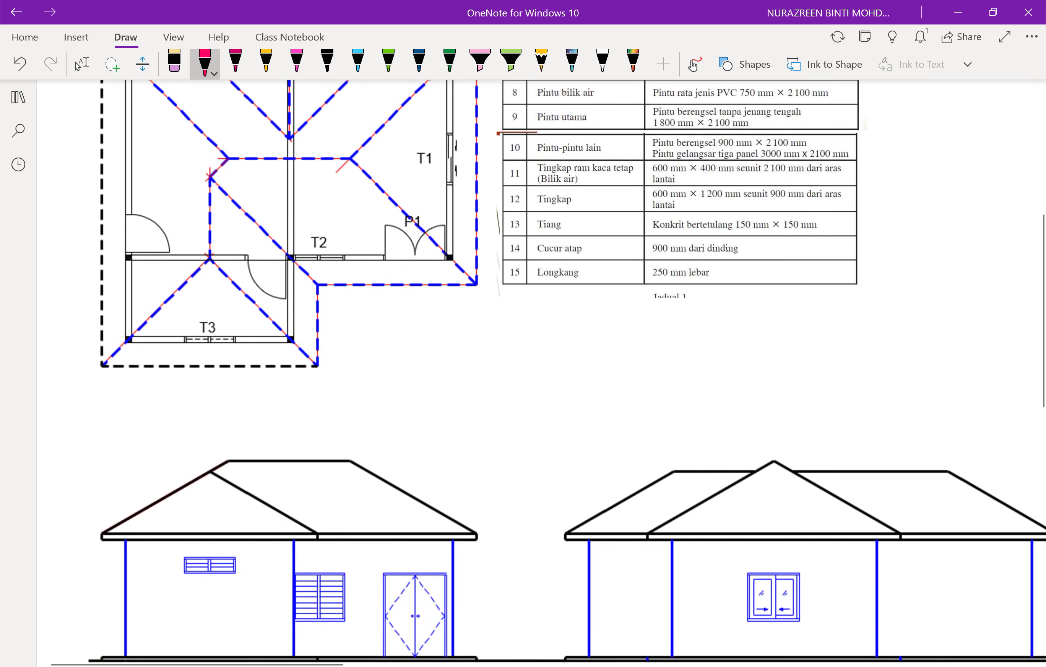
{"action": "scroll", "coordinate": [726, 249], "scroll_direction": "up", "scroll_amount": 1}
{"action": "mouse_move", "coordinate": [419, 560]}
{"action": "left_mouse_down"}
{"action": "mouse_move", "coordinate": [418, 577]}
{"action": "mouse_move", "coordinate": [425, 555]}
{"action": "mouse_move", "coordinate": [411, 575]}
{"action": "mouse_move", "coordinate": [391, 569]}
{"action": "left_mouse_up"}
{"action": "left_click_drag", "start_coordinate": [394, 551], "coordinate": [395, 554]}
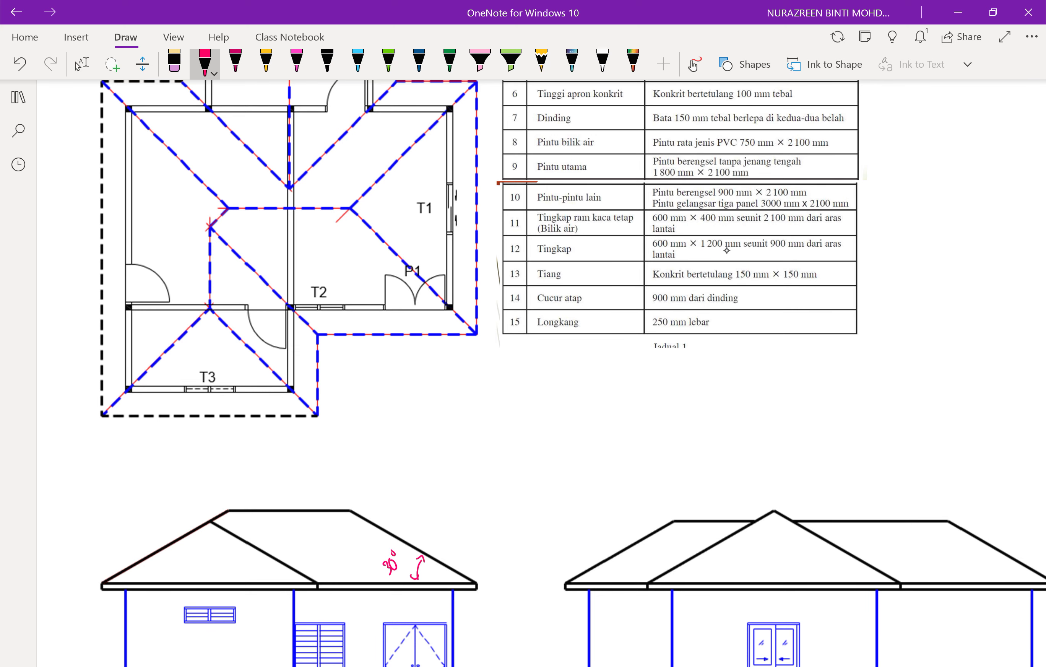
- Draw hatch strokes beside door P1 on the floor plan
{"action": "scroll", "coordinate": [726, 250], "scroll_direction": "up", "scroll_amount": 1}
{"action": "scroll", "coordinate": [727, 250], "scroll_direction": "up", "scroll_amount": 2}
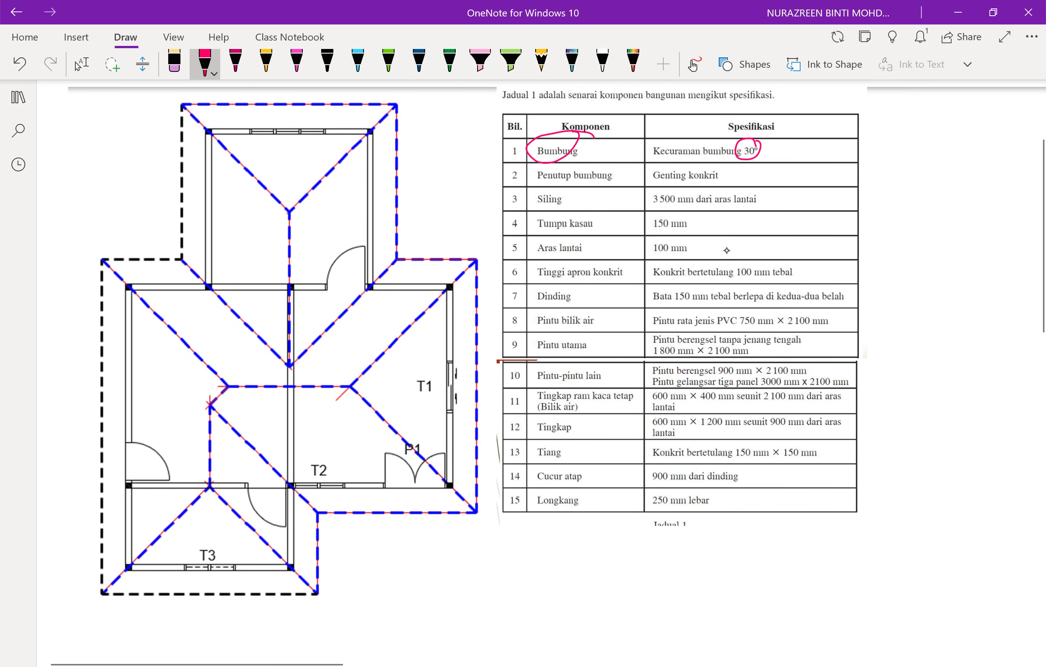
{"action": "mouse_move", "coordinate": [500, 166]}
{"action": "left_mouse_down"}
{"action": "mouse_move", "coordinate": [519, 154]}
{"action": "mouse_move", "coordinate": [514, 173]}
{"action": "left_mouse_up"}
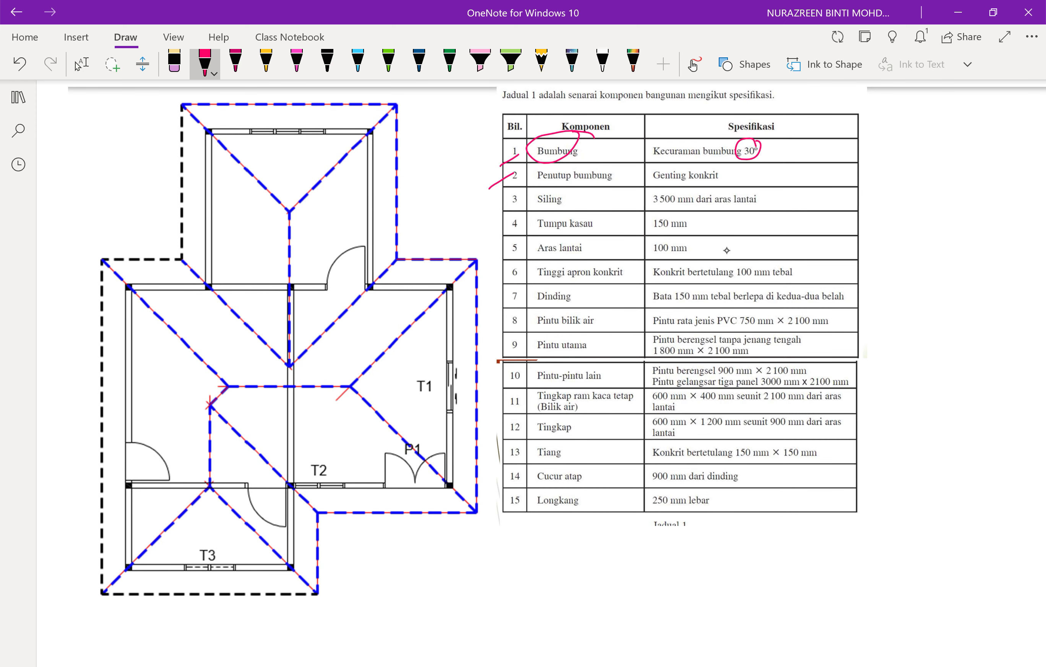
{"action": "mouse_move", "coordinate": [391, 389]}
{"action": "left_mouse_down"}
{"action": "mouse_move", "coordinate": [388, 426]}
{"action": "mouse_move", "coordinate": [396, 425]}
{"action": "left_mouse_up"}
{"action": "mouse_move", "coordinate": [402, 400]}
{"action": "left_mouse_down"}
{"action": "mouse_move", "coordinate": [402, 433]}
{"action": "mouse_move", "coordinate": [392, 426]}
{"action": "mouse_move", "coordinate": [398, 409]}
{"action": "mouse_move", "coordinate": [407, 442]}
{"action": "mouse_move", "coordinate": [402, 428]}
{"action": "left_mouse_up"}
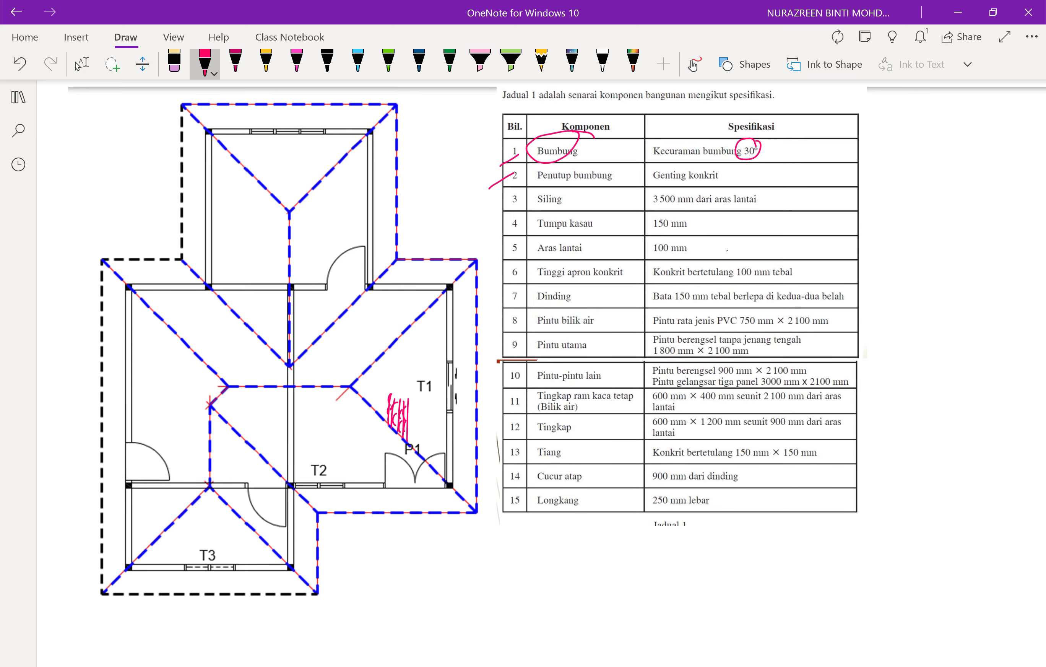
- Circle row numbers 1–3, strike out row 2, and underline 3 500 mm in row 3
{"action": "left_click_drag", "start_coordinate": [522, 170], "coordinate": [479, 185]}
{"action": "scroll", "coordinate": [726, 250], "scroll_direction": "down", "scroll_amount": 1}
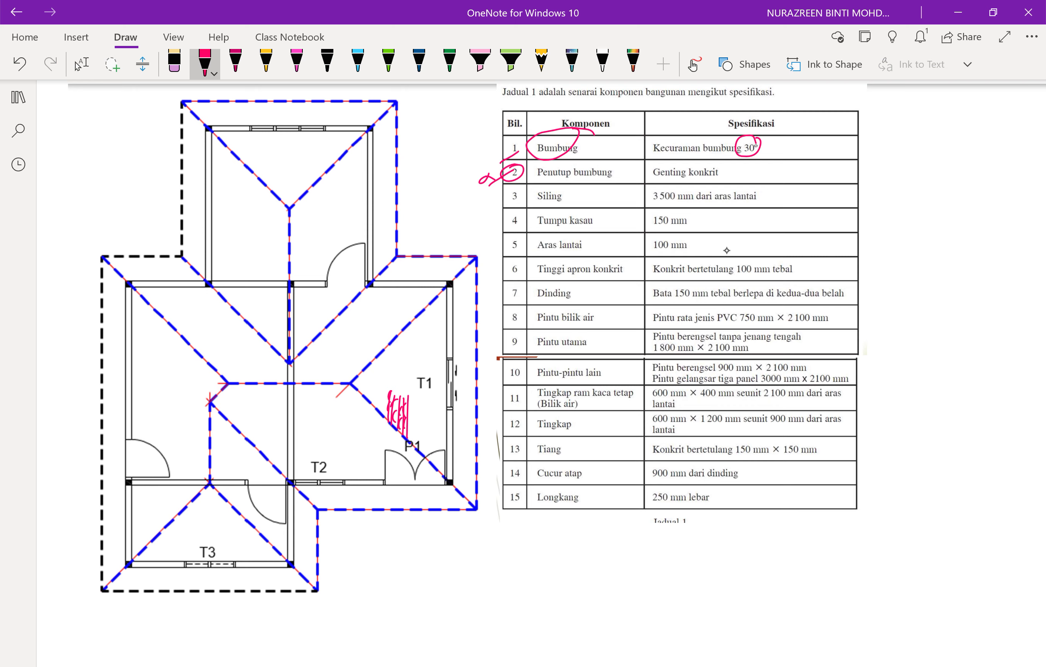
{"action": "left_click_drag", "start_coordinate": [508, 172], "coordinate": [721, 167]}
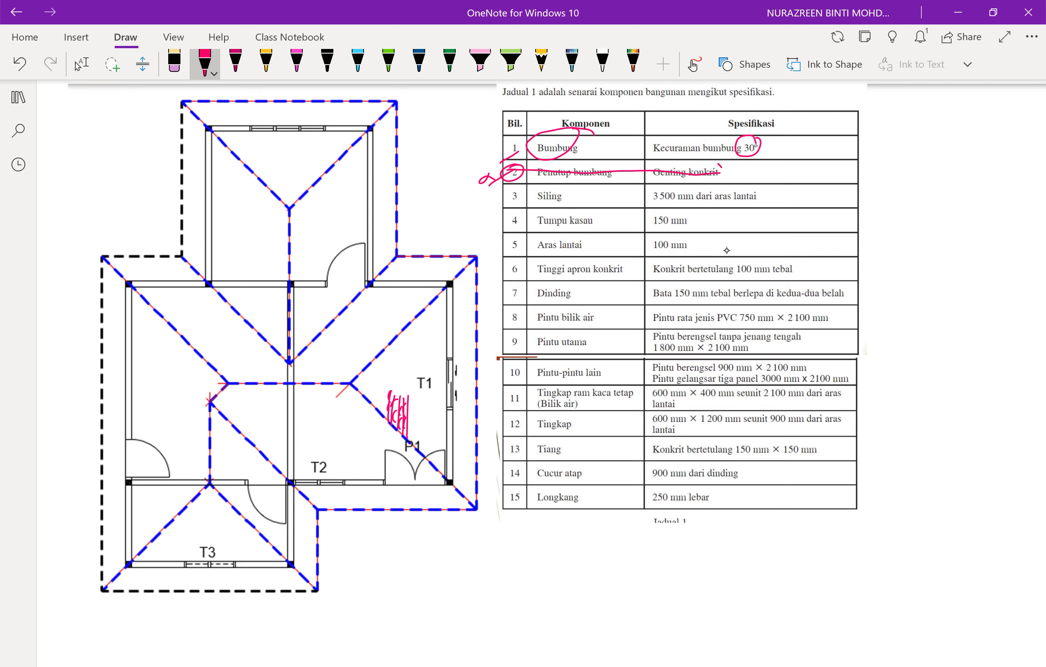
{"action": "mouse_move", "coordinate": [525, 134]}
{"action": "left_mouse_down"}
{"action": "mouse_move", "coordinate": [525, 156]}
{"action": "mouse_move", "coordinate": [505, 158]}
{"action": "mouse_move", "coordinate": [521, 195]}
{"action": "left_mouse_up"}
{"action": "left_click_drag", "start_coordinate": [652, 206], "coordinate": [692, 206]}
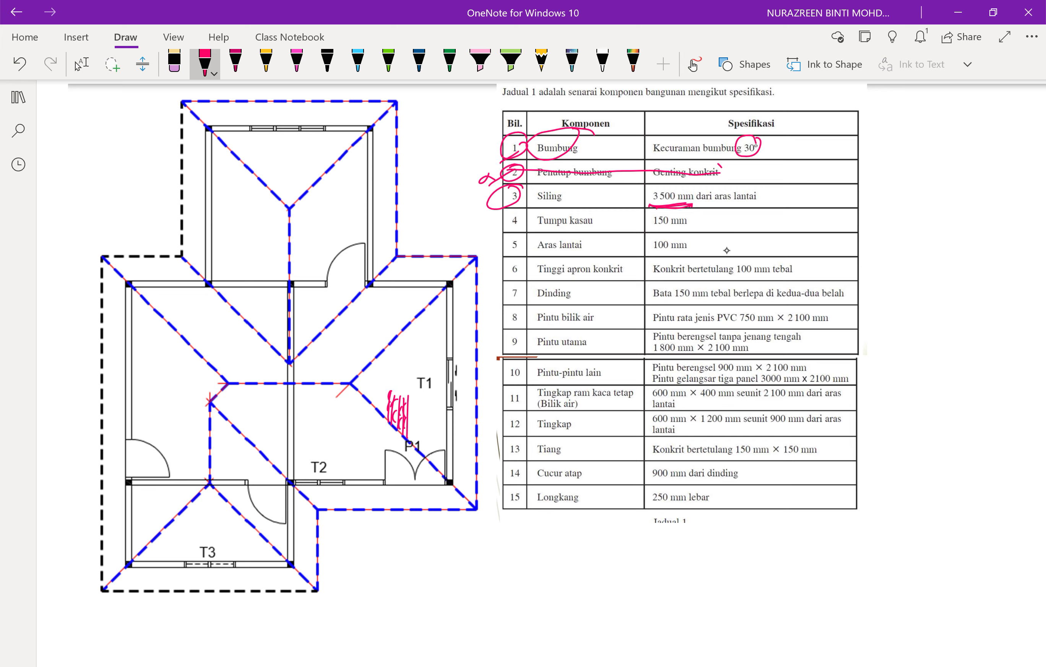
- Place the ruler on the page and rotate it upright to 90°
{"action": "scroll", "coordinate": [726, 250], "scroll_direction": "down", "scroll_amount": 1}
{"action": "scroll", "coordinate": [726, 250], "scroll_direction": "down", "scroll_amount": 2}
{"action": "scroll", "coordinate": [726, 250], "scroll_direction": "down", "scroll_amount": 1}
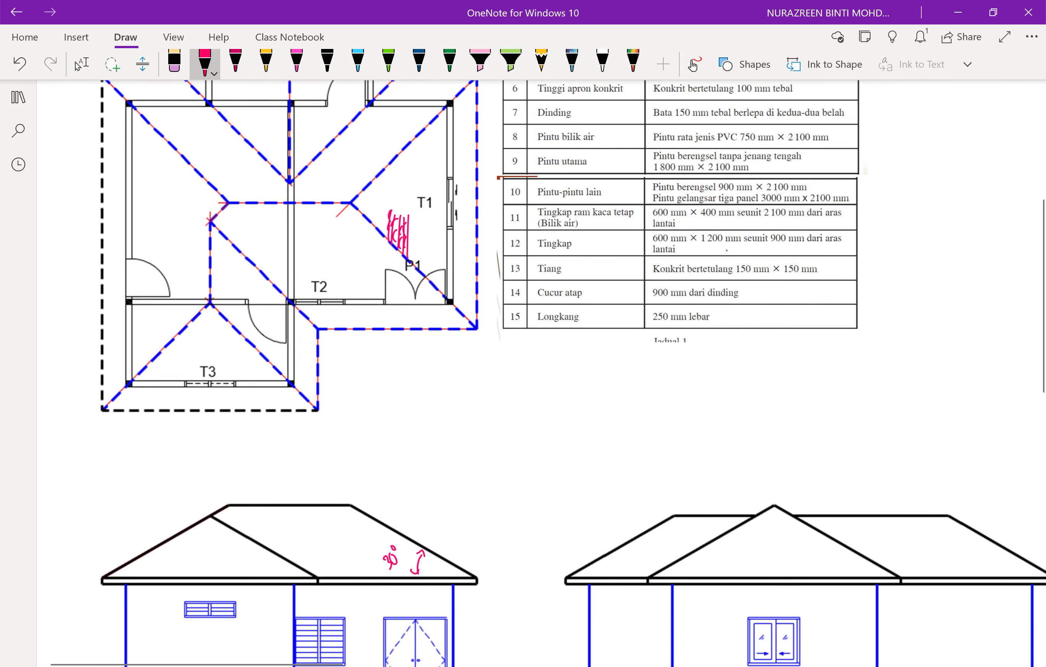
{"action": "scroll", "coordinate": [726, 250], "scroll_direction": "down", "scroll_amount": 2}
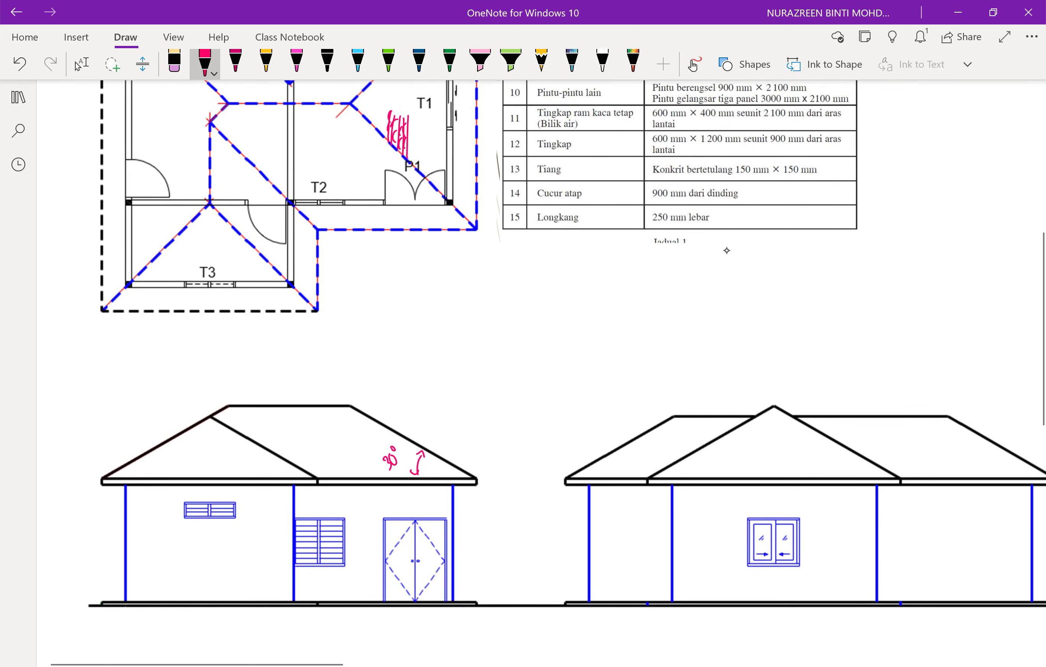
{"action": "left_click", "coordinate": [967, 64]}
{"action": "left_click", "coordinate": [993, 94]}
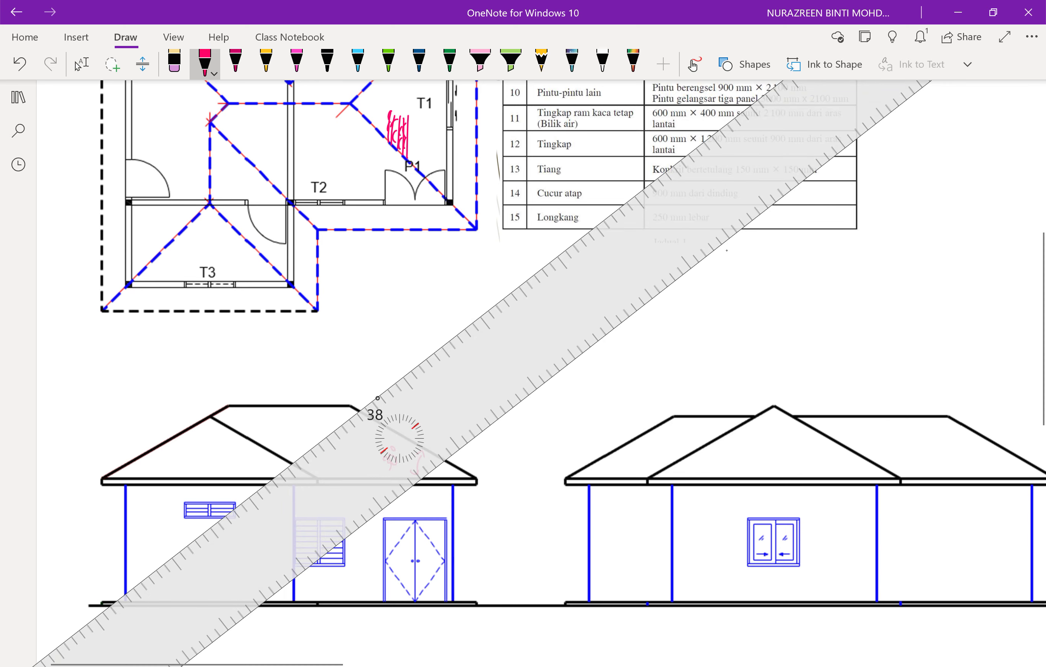
{"action": "scroll", "coordinate": [726, 250], "scroll_direction": "right", "scroll_amount": 8}
{"action": "scroll", "coordinate": [726, 250], "scroll_direction": "left", "scroll_amount": 2}
{"action": "scroll", "coordinate": [726, 250], "scroll_direction": "left", "scroll_amount": 7}
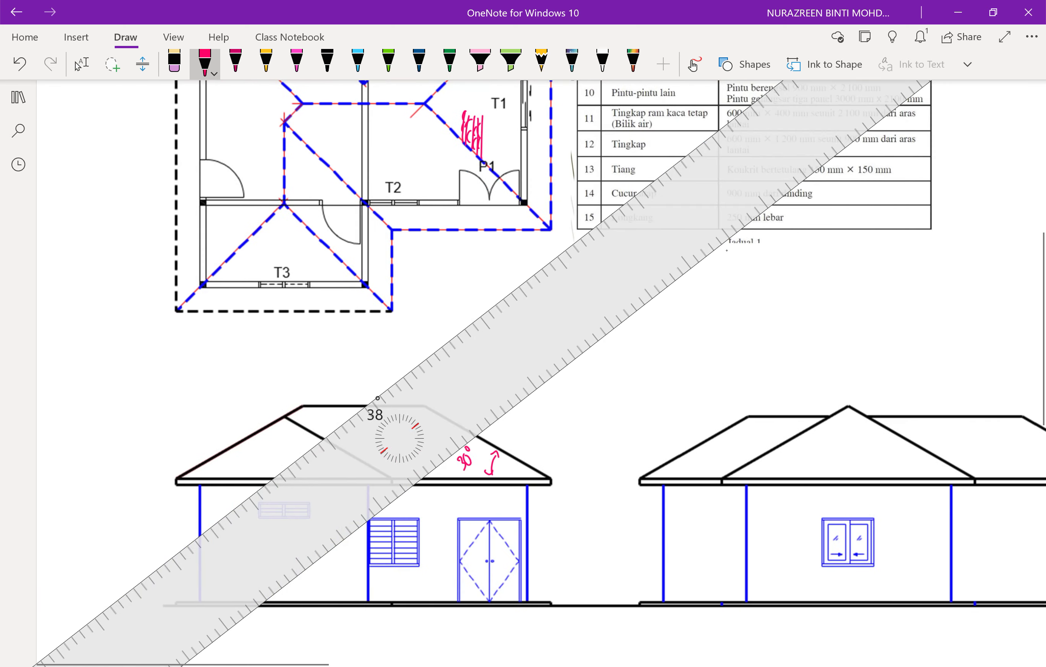
{"action": "scroll", "coordinate": [726, 250], "scroll_direction": "right", "scroll_amount": 1}
{"action": "left_click", "coordinate": [78, 65]}
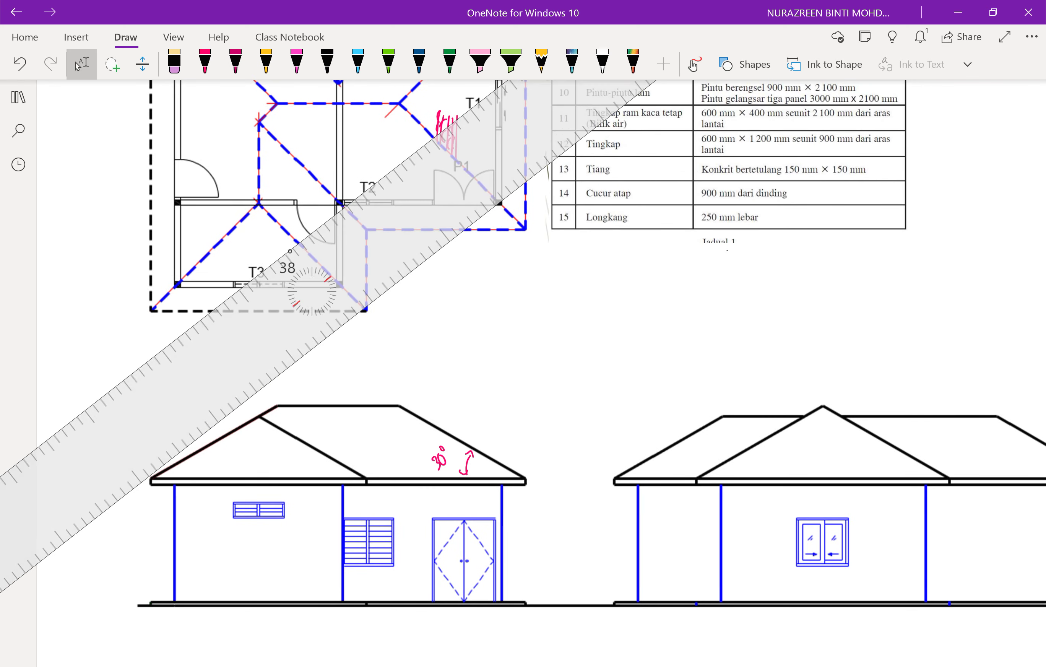
{"action": "left_click_drag", "start_coordinate": [311, 291], "coordinate": [127, 418]}
- Draw a straight red vertical line down from the plan's corner along the ruler, then hide the ruler
{"action": "left_click", "coordinate": [205, 61]}
{"action": "left_click_drag", "start_coordinate": [175, 289], "coordinate": [176, 477]}
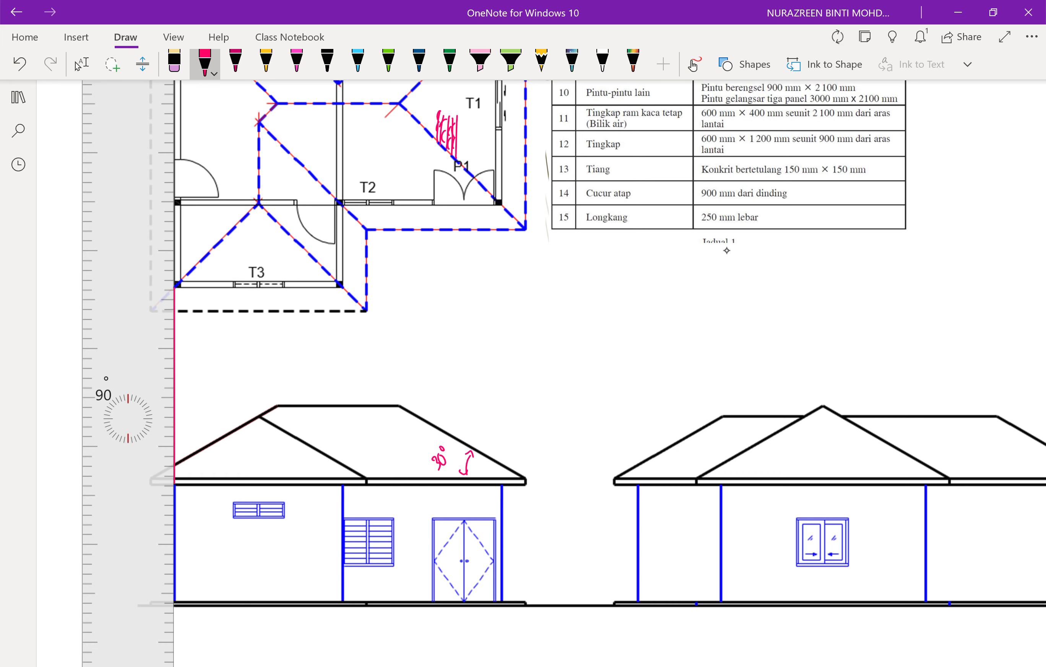
{"action": "left_click", "coordinate": [967, 65]}
{"action": "left_click", "coordinate": [994, 95]}
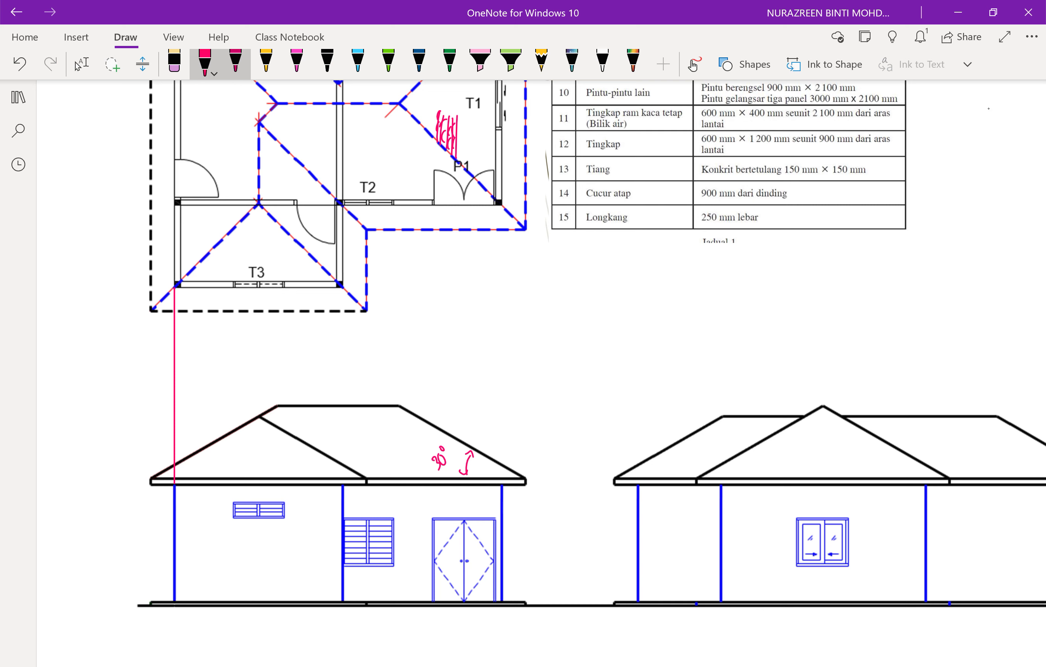
{"action": "left_click", "coordinate": [205, 64]}
- Draw a height brace along the elevation's left wall with a base line, labelled 35 000
{"action": "key", "text": "Escape"}
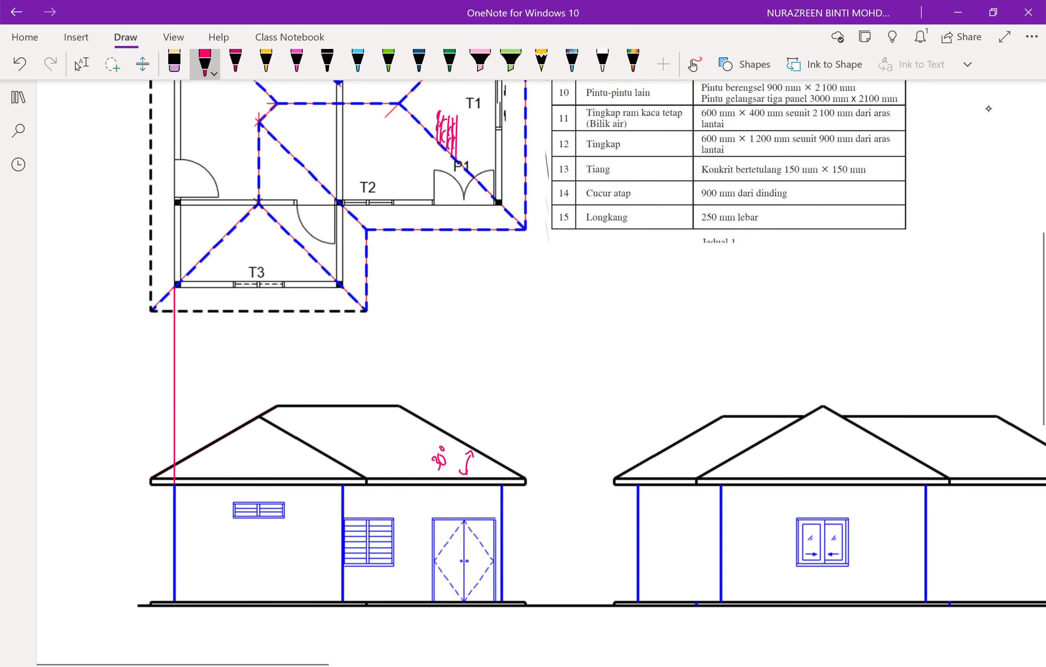
{"action": "mouse_move", "coordinate": [171, 464]}
{"action": "left_mouse_down"}
{"action": "mouse_move", "coordinate": [156, 533]}
{"action": "mouse_move", "coordinate": [164, 595]}
{"action": "left_mouse_up"}
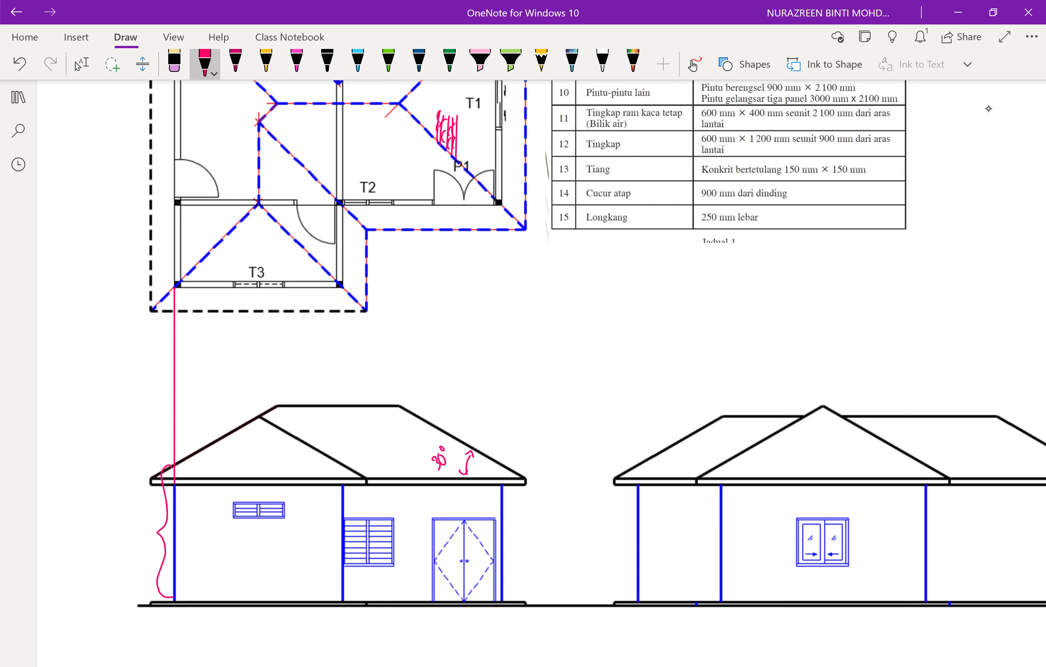
{"action": "left_click_drag", "start_coordinate": [186, 596], "coordinate": [352, 591]}
{"action": "scroll", "coordinate": [988, 109], "scroll_direction": "up", "scroll_amount": 2}
{"action": "scroll", "coordinate": [988, 109], "scroll_direction": "up", "scroll_amount": 2}
{"action": "scroll", "coordinate": [988, 108], "scroll_direction": "up", "scroll_amount": 1}
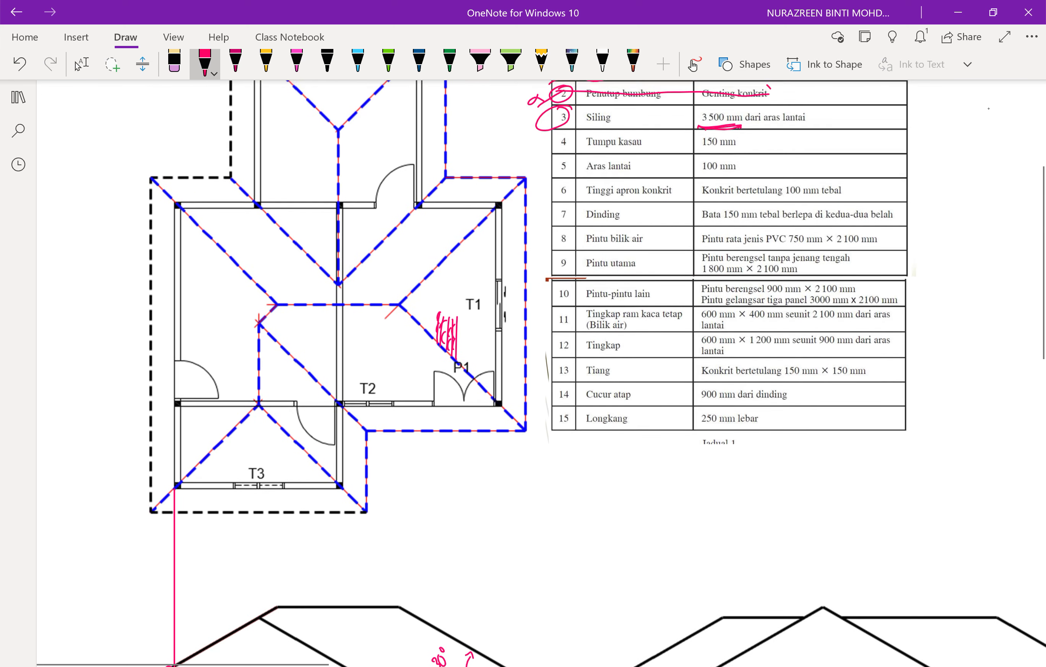
{"action": "scroll", "coordinate": [988, 109], "scroll_direction": "up", "scroll_amount": 1}
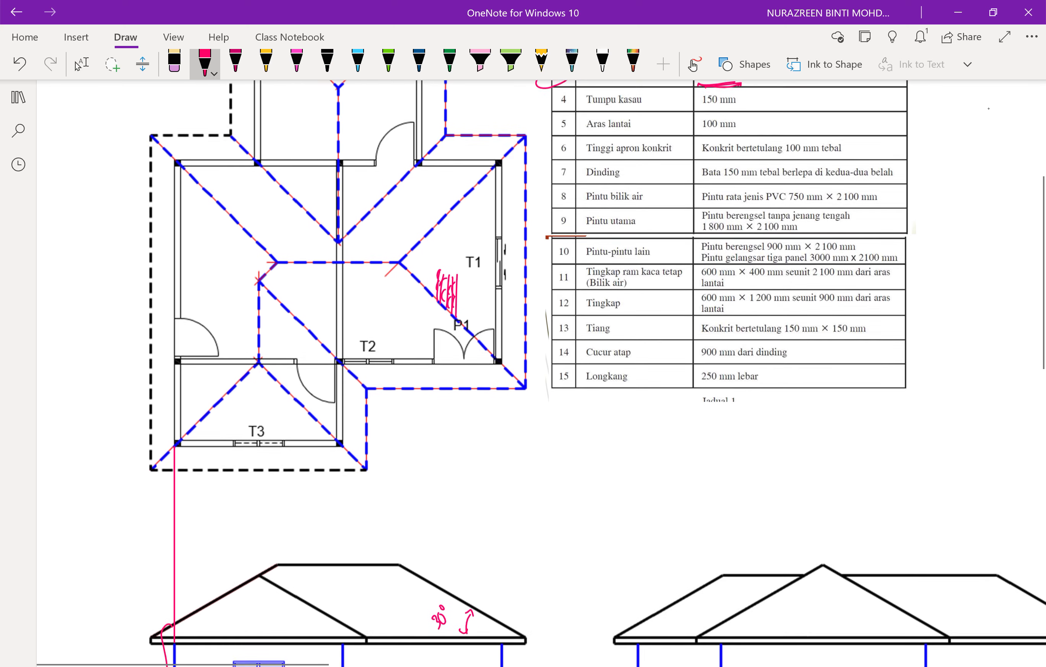
{"action": "scroll", "coordinate": [988, 108], "scroll_direction": "down", "scroll_amount": 4}
{"action": "key", "text": "Escape"}
{"action": "left_click_drag", "start_coordinate": [117, 616], "coordinate": [133, 576]}
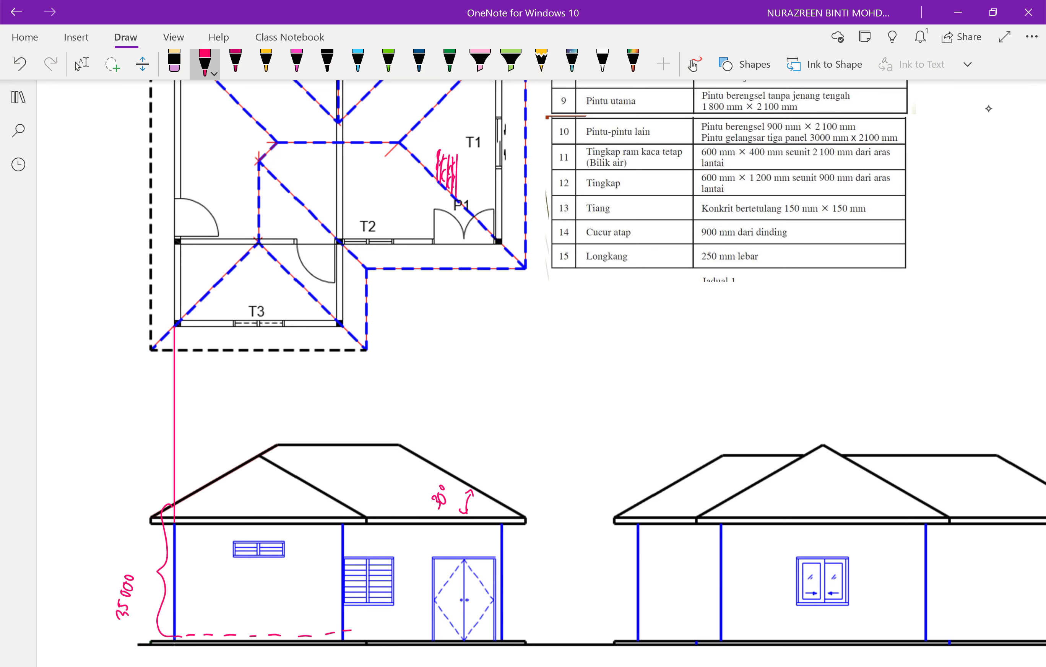
{"action": "mouse_move", "coordinate": [112, 501]}
{"action": "left_mouse_down"}
{"action": "mouse_move", "coordinate": [173, 503]}
{"action": "mouse_move", "coordinate": [137, 506]}
{"action": "left_mouse_up"}
- Draw arcs on the roof slopes and circle the left eave corner
{"action": "left_click_drag", "start_coordinate": [188, 494], "coordinate": [200, 517]}
{"action": "left_click_drag", "start_coordinate": [311, 491], "coordinate": [306, 523]}
{"action": "left_click_drag", "start_coordinate": [377, 512], "coordinate": [397, 521]}
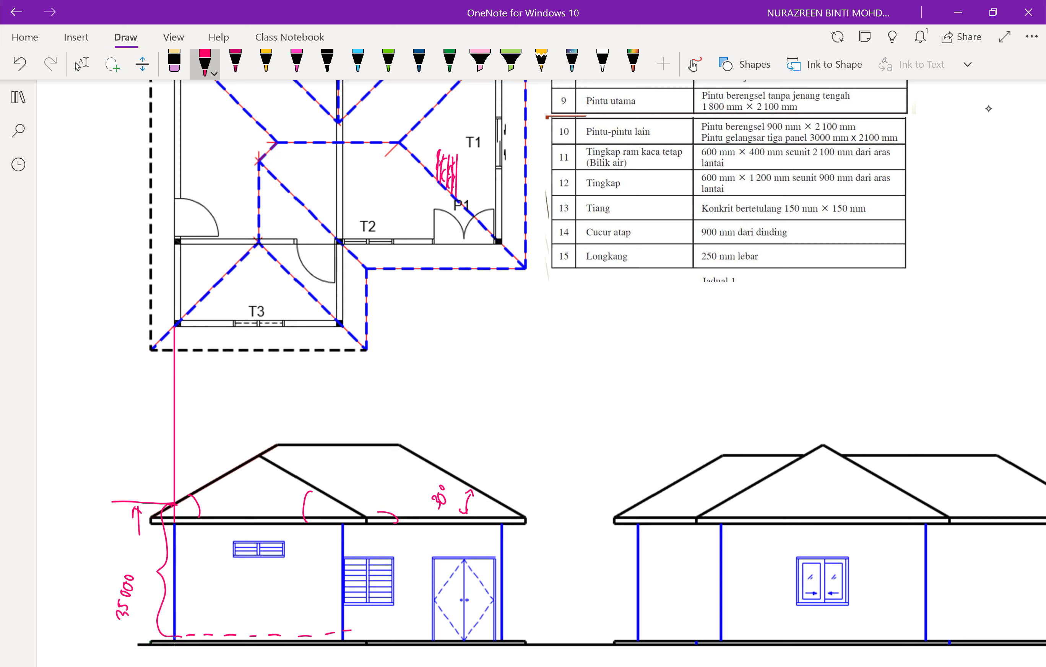
{"action": "mouse_move", "coordinate": [180, 496]}
{"action": "left_mouse_down"}
{"action": "mouse_move", "coordinate": [167, 506]}
{"action": "mouse_move", "coordinate": [181, 501]}
{"action": "left_mouse_up"}
- Circle the row 4 number and underline 150 mm in the table
{"action": "scroll", "coordinate": [653, 285], "scroll_direction": "up", "scroll_amount": 5}
{"action": "right_click", "coordinate": [653, 284]}
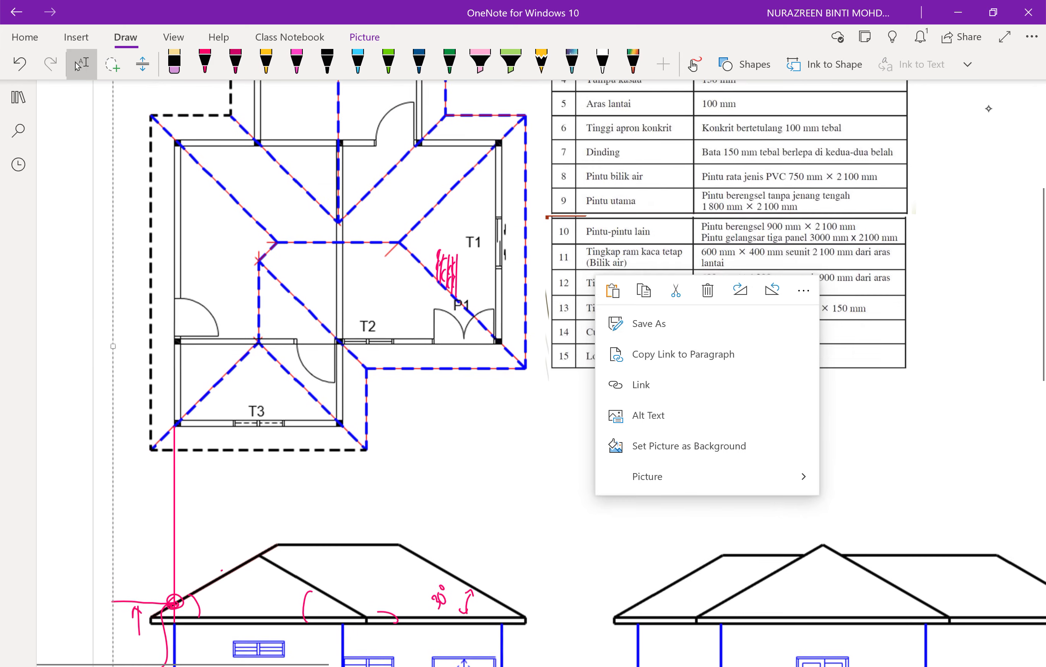
{"action": "key", "text": "Escape"}
{"action": "scroll", "coordinate": [652, 363], "scroll_direction": "up", "scroll_amount": 2}
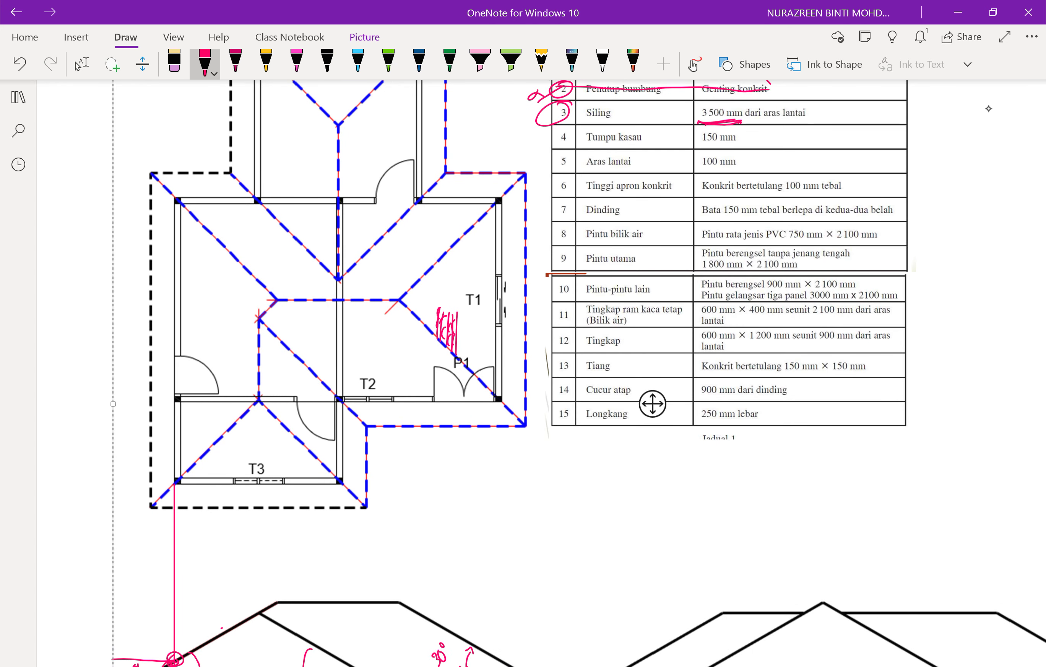
{"action": "left_click_drag", "start_coordinate": [570, 129], "coordinate": [581, 132]}
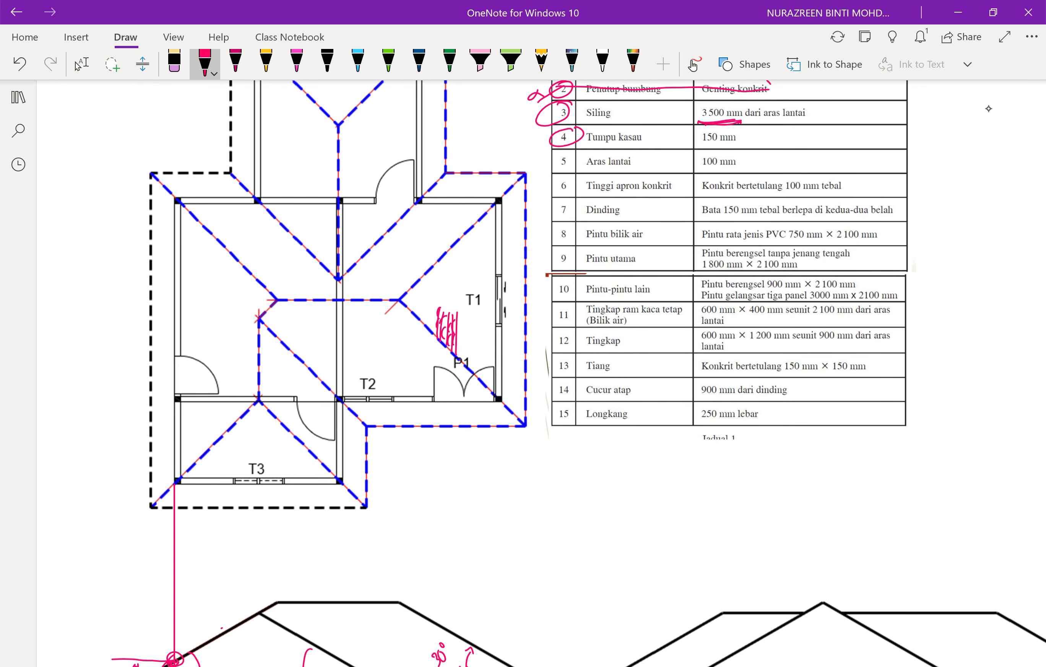
{"action": "left_click_drag", "start_coordinate": [695, 149], "coordinate": [725, 142]}
- Mark the eave thickness at the roof edge with arrows labelled 150 mm
{"action": "scroll", "coordinate": [988, 108], "scroll_direction": "down", "scroll_amount": 4}
{"action": "scroll", "coordinate": [988, 109], "scroll_direction": "up", "scroll_amount": 2, "text": "ctrl"}
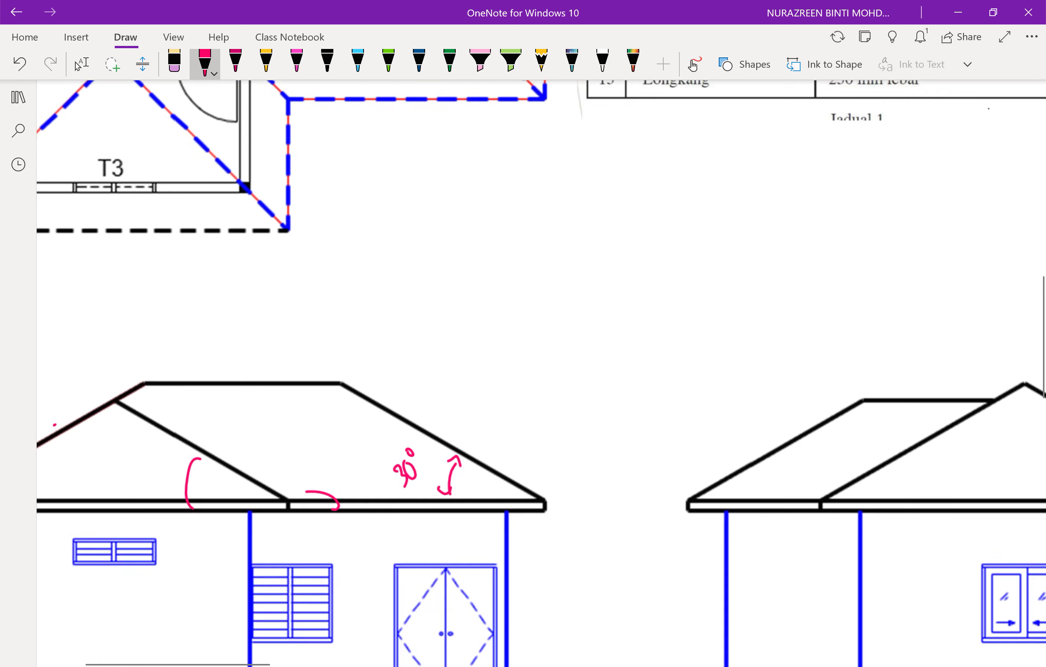
{"action": "scroll", "coordinate": [988, 108], "scroll_direction": "up", "scroll_amount": 1, "text": "ctrl"}
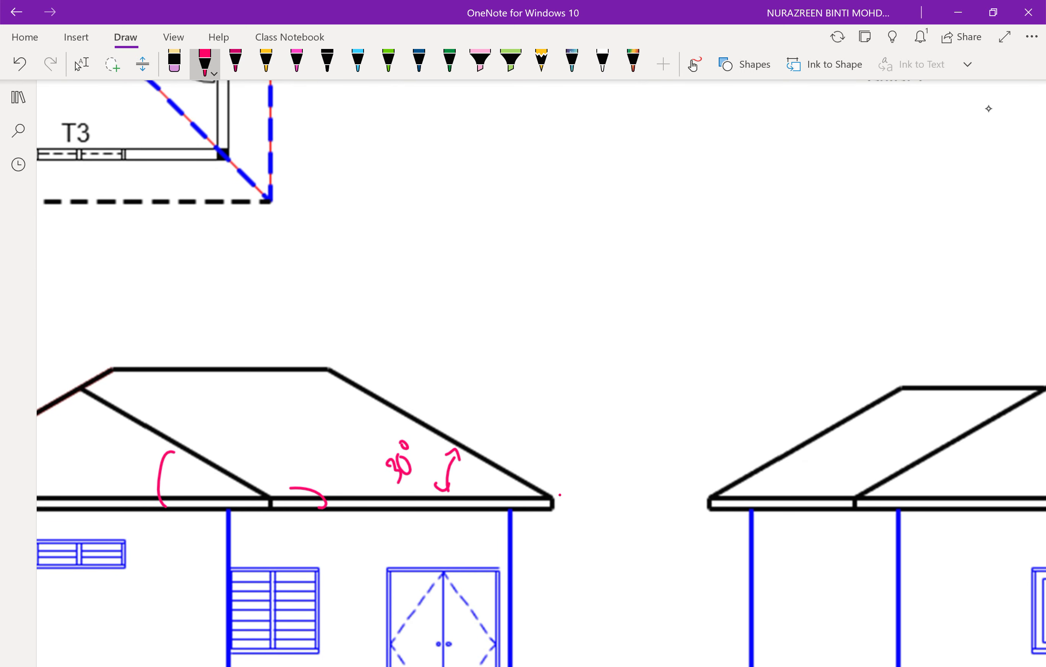
{"action": "mouse_move", "coordinate": [559, 494]}
{"action": "left_mouse_down"}
{"action": "mouse_move", "coordinate": [560, 476]}
{"action": "mouse_move", "coordinate": [559, 532]}
{"action": "mouse_move", "coordinate": [567, 499]}
{"action": "mouse_move", "coordinate": [566, 523]}
{"action": "mouse_move", "coordinate": [593, 499]}
{"action": "left_mouse_up"}
{"action": "left_click_drag", "start_coordinate": [592, 497], "coordinate": [632, 504]}
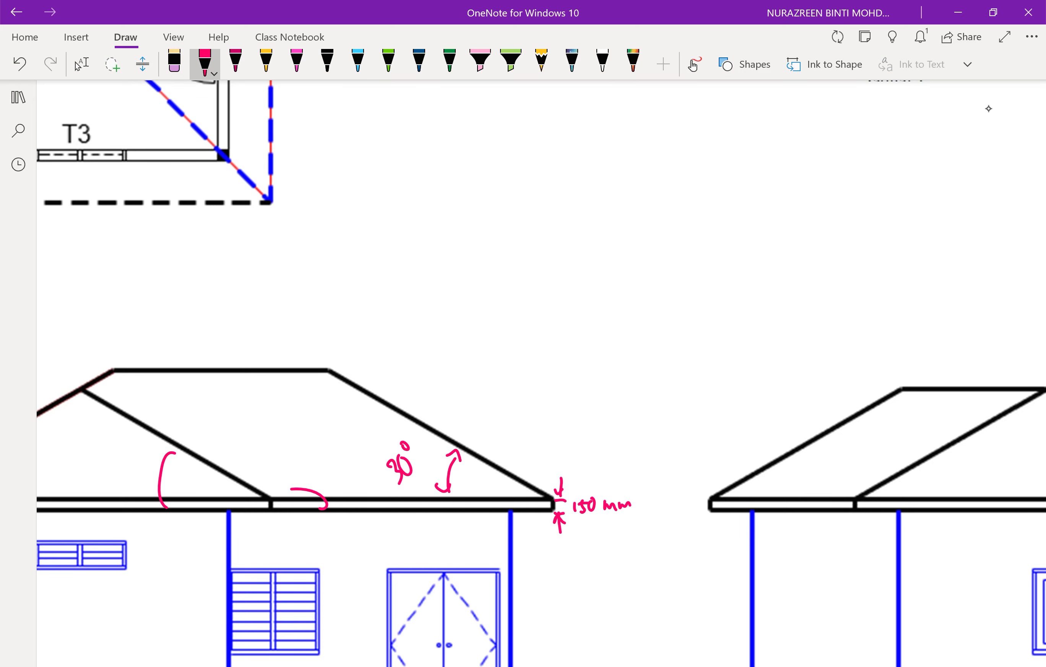
- Underline 100 mm in row 5 of the table
{"action": "scroll", "coordinate": [988, 109], "scroll_direction": "up", "scroll_amount": 2}
{"action": "scroll", "coordinate": [988, 109], "scroll_direction": "up", "scroll_amount": 3}
{"action": "scroll", "coordinate": [987, 109], "scroll_direction": "up", "scroll_amount": 4}
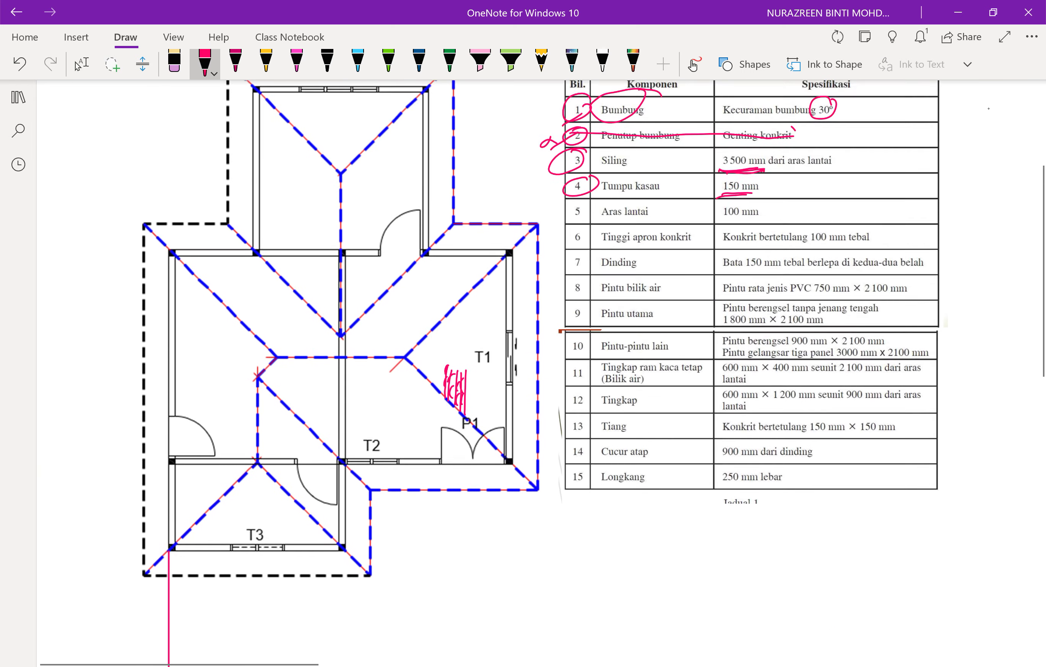
{"action": "scroll", "coordinate": [988, 108], "scroll_direction": "down", "scroll_amount": 1}
{"action": "scroll", "coordinate": [988, 109], "scroll_direction": "down", "scroll_amount": 1}
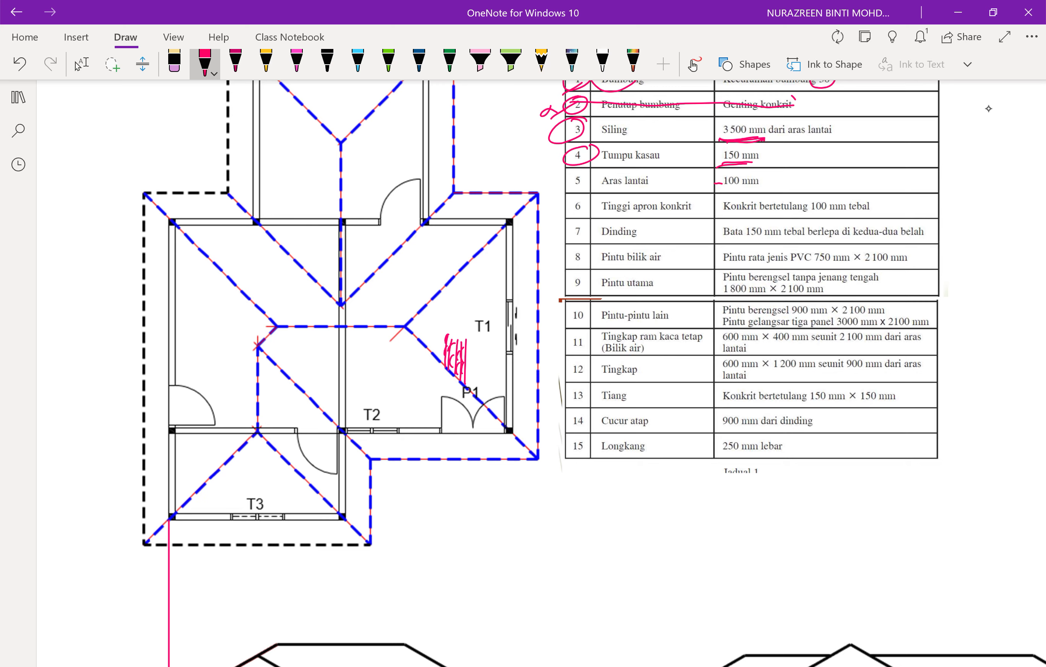
{"action": "left_click_drag", "start_coordinate": [716, 183], "coordinate": [720, 191]}
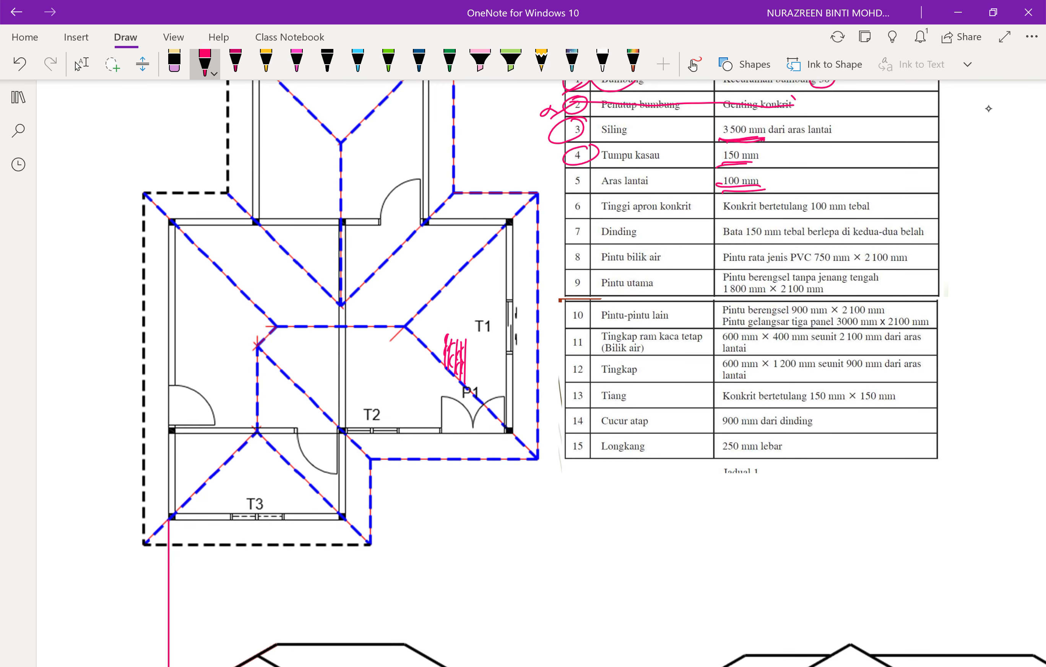
{"action": "scroll", "coordinate": [988, 109], "scroll_direction": "down", "scroll_amount": 3}
{"action": "scroll", "coordinate": [988, 108], "scroll_direction": "down", "scroll_amount": 3}
{"action": "scroll", "coordinate": [988, 108], "scroll_direction": "down", "scroll_amount": 3}
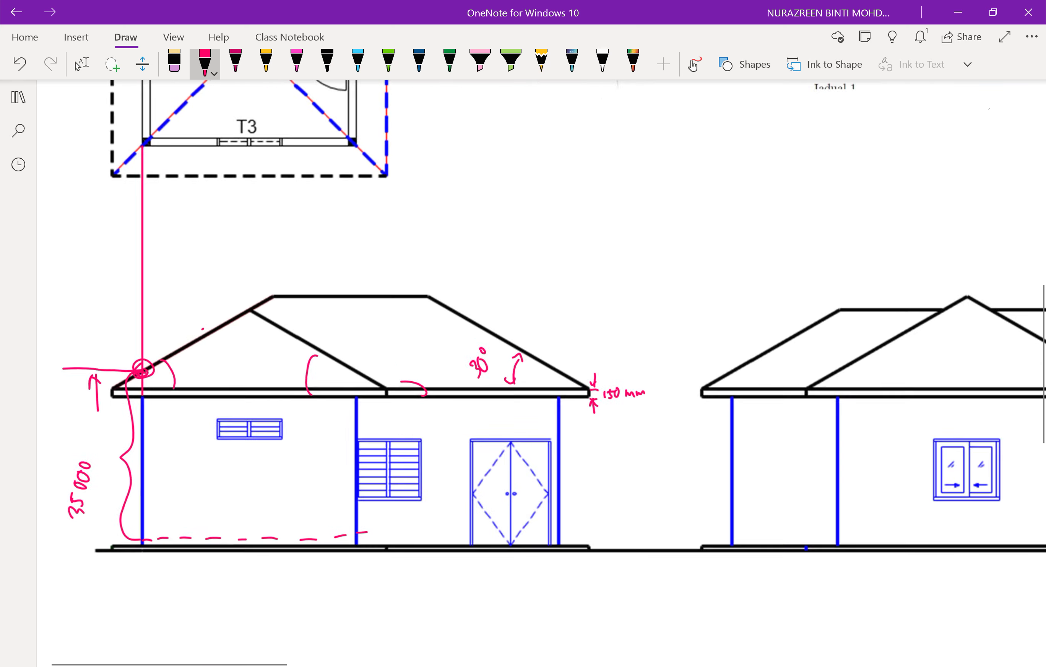
{"action": "scroll", "coordinate": [988, 108], "scroll_direction": "up", "scroll_amount": 1}
{"action": "scroll", "coordinate": [988, 108], "scroll_direction": "up", "scroll_amount": 1}
{"action": "scroll", "coordinate": [988, 108], "scroll_direction": "up", "scroll_amount": 1}
{"action": "scroll", "coordinate": [988, 109], "scroll_direction": "up", "scroll_amount": 1}
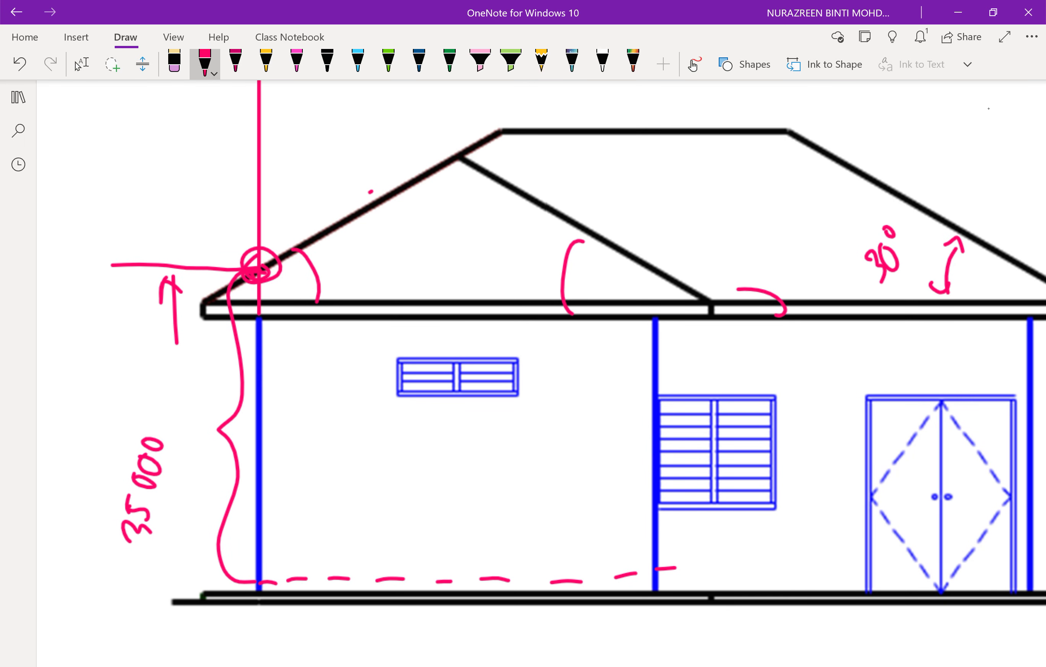
{"action": "scroll", "coordinate": [988, 108], "scroll_direction": "down", "scroll_amount": 1}
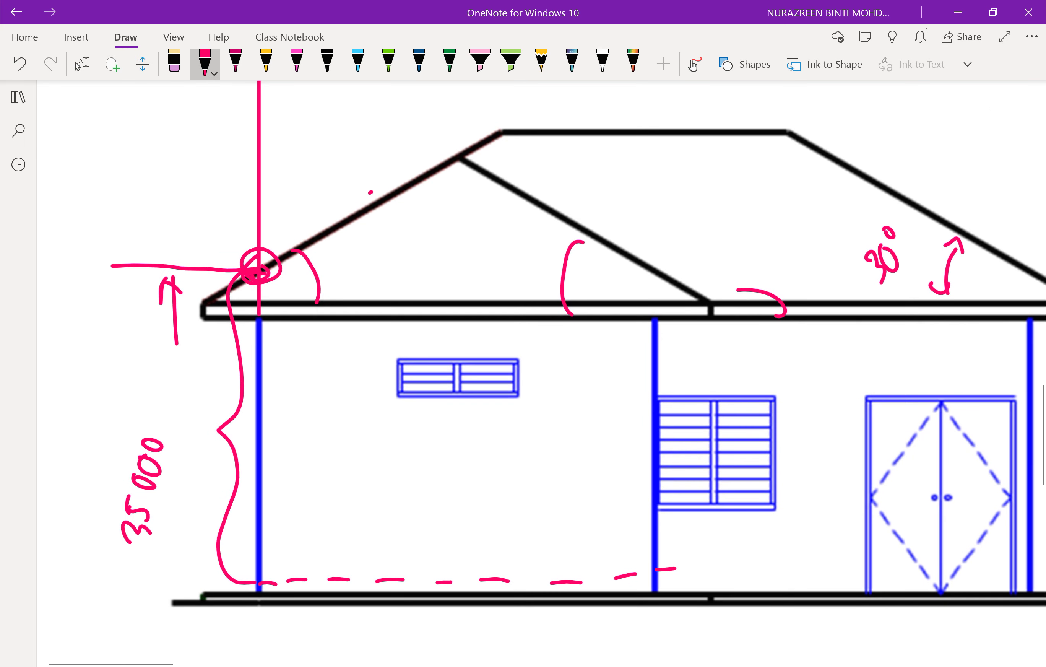
{"action": "scroll", "coordinate": [988, 108], "scroll_direction": "down", "scroll_amount": 3}
{"action": "scroll", "coordinate": [987, 109], "scroll_direction": "up", "scroll_amount": 2}
{"action": "scroll", "coordinate": [988, 109], "scroll_direction": "up", "scroll_amount": 1}
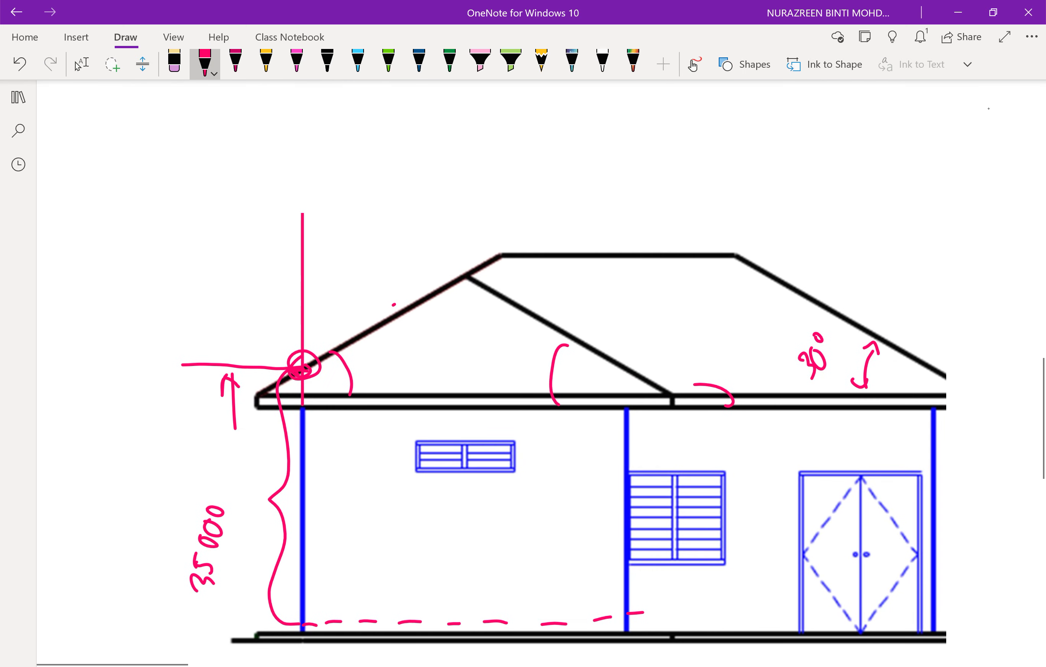
{"action": "scroll", "coordinate": [988, 108], "scroll_direction": "down", "scroll_amount": 1}
{"action": "scroll", "coordinate": [988, 109], "scroll_direction": "up", "scroll_amount": 1}
{"action": "scroll", "coordinate": [988, 108], "scroll_direction": "up", "scroll_amount": 1}
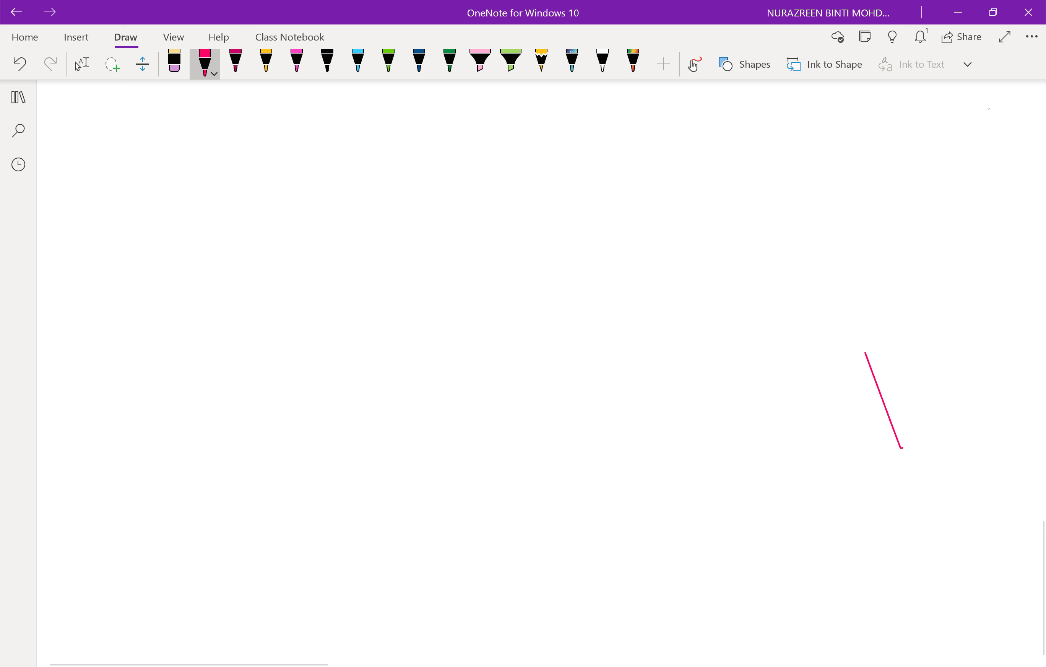
{"action": "scroll", "coordinate": [988, 108], "scroll_direction": "down", "scroll_amount": 1}
{"action": "scroll", "coordinate": [988, 109], "scroll_direction": "down", "scroll_amount": 2}
{"action": "scroll", "coordinate": [988, 108], "scroll_direction": "down", "scroll_amount": 4}
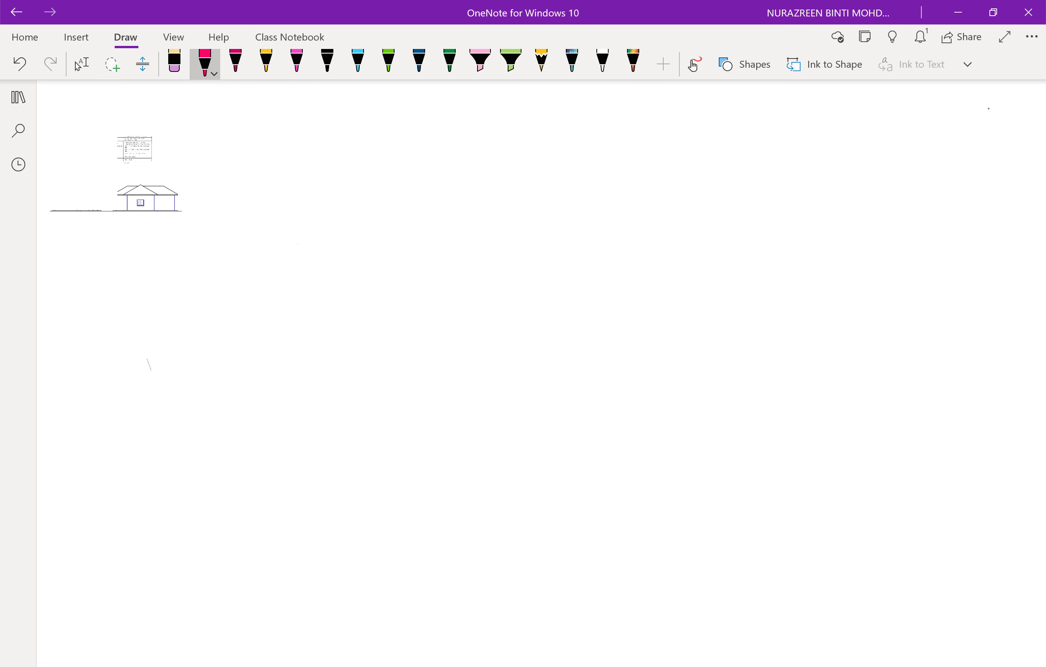
{"action": "scroll", "coordinate": [988, 108], "scroll_direction": "up", "scroll_amount": 5}
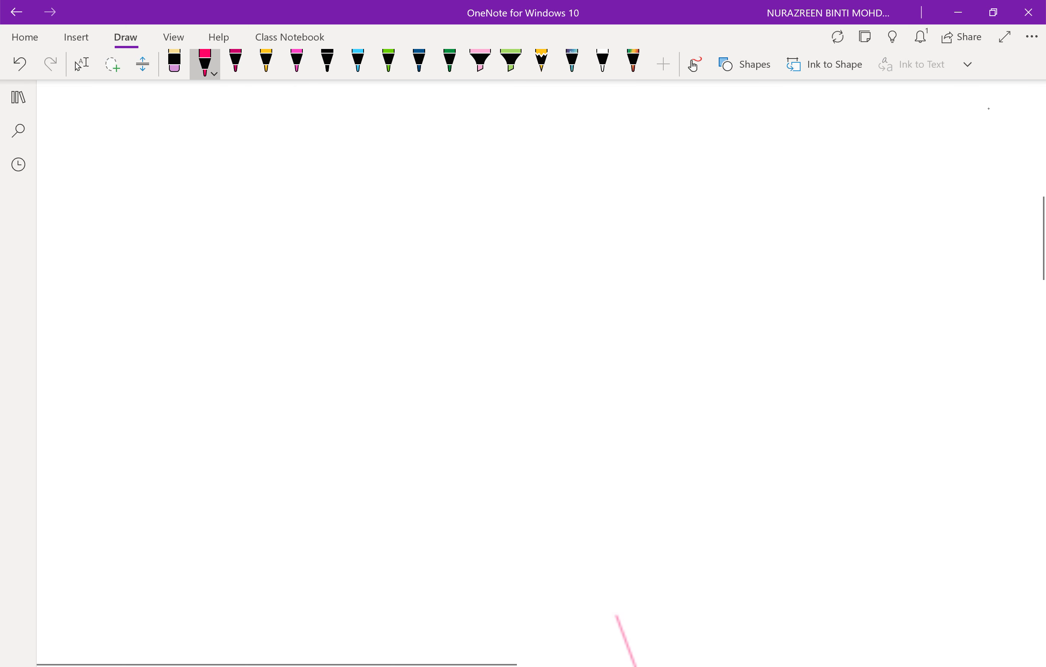
{"action": "scroll", "coordinate": [988, 109], "scroll_direction": "up", "scroll_amount": 1}
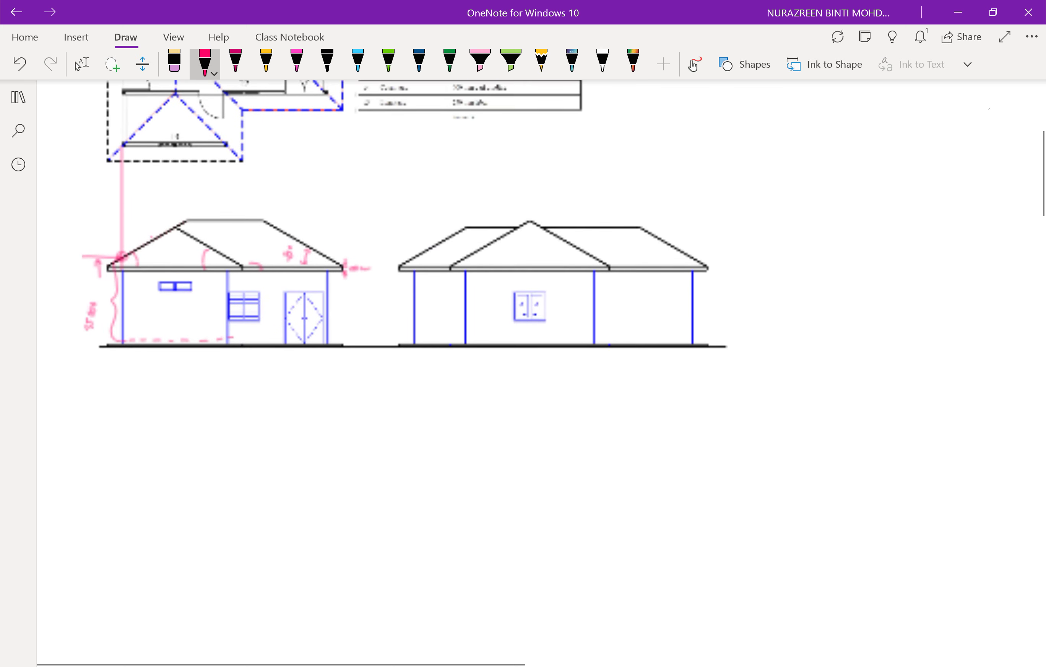
{"action": "scroll", "coordinate": [988, 109], "scroll_direction": "up", "scroll_amount": 2}
{"action": "scroll", "coordinate": [988, 109], "scroll_direction": "up", "scroll_amount": 2}
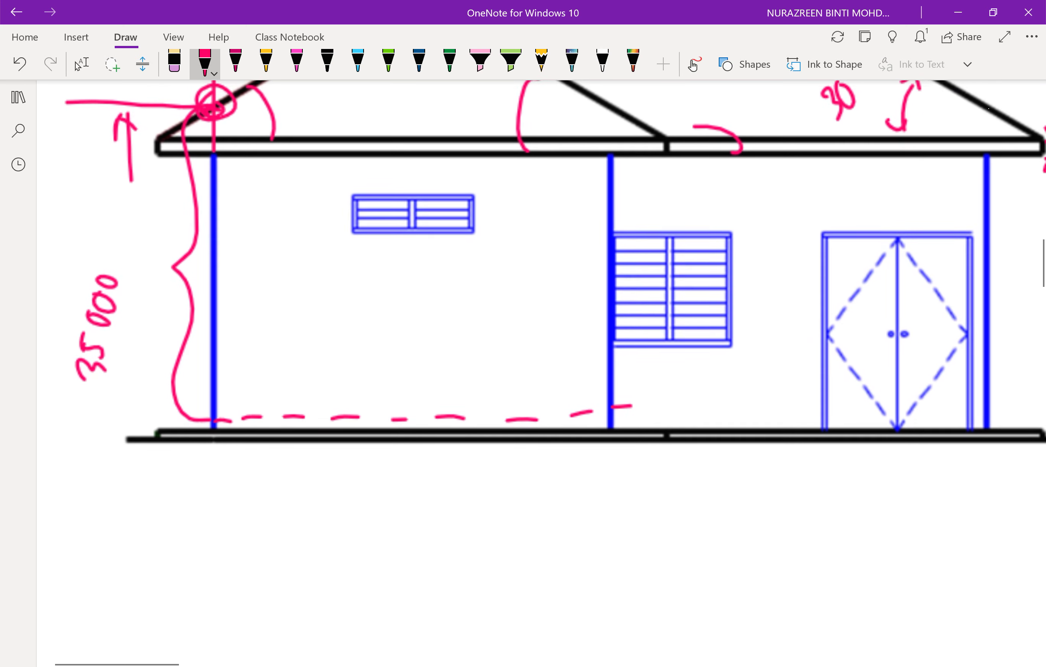
- Draw the floor-level line with arrows, write 100, and add a second arrow in lighter pink
{"action": "left_click", "coordinate": [78, 65]}
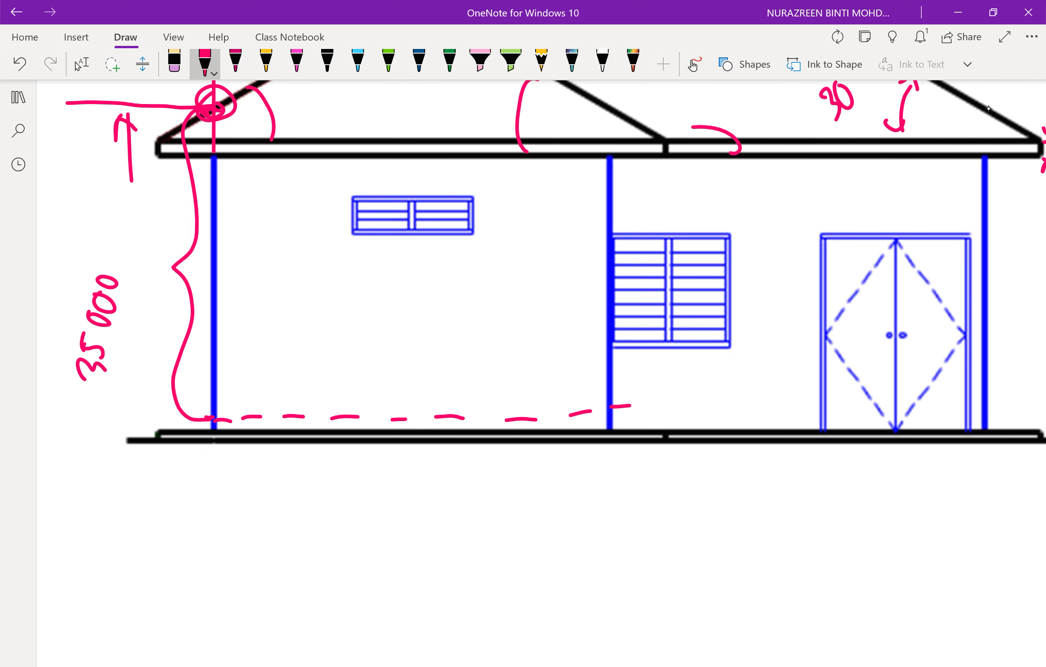
{"action": "left_click", "coordinate": [236, 62]}
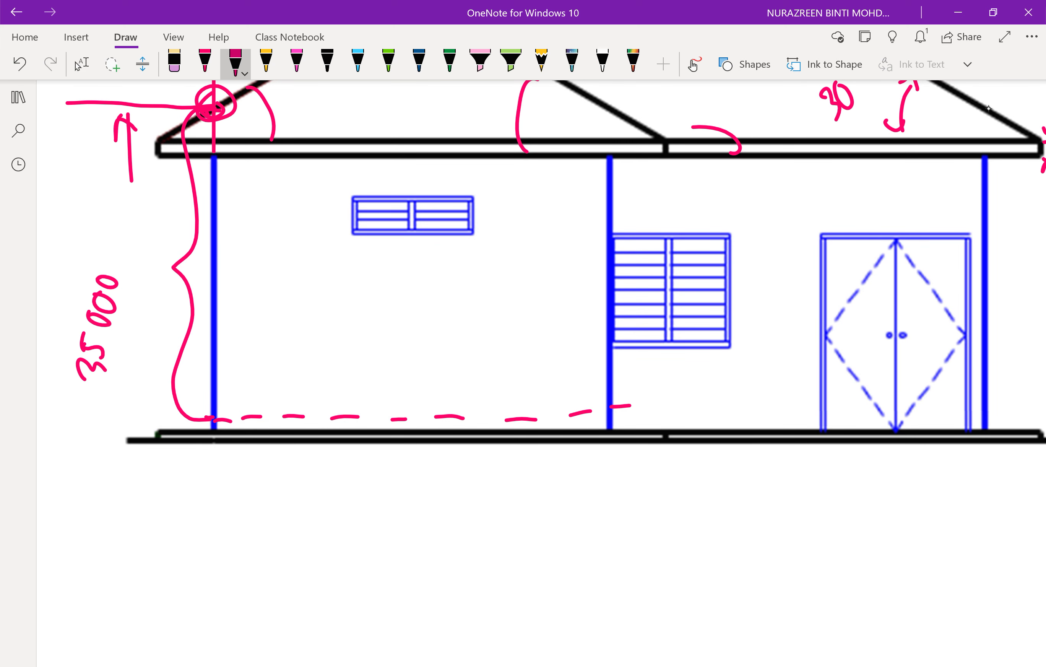
{"action": "left_click_drag", "start_coordinate": [152, 415], "coordinate": [189, 415]}
{"action": "left_click_drag", "start_coordinate": [159, 374], "coordinate": [167, 403]}
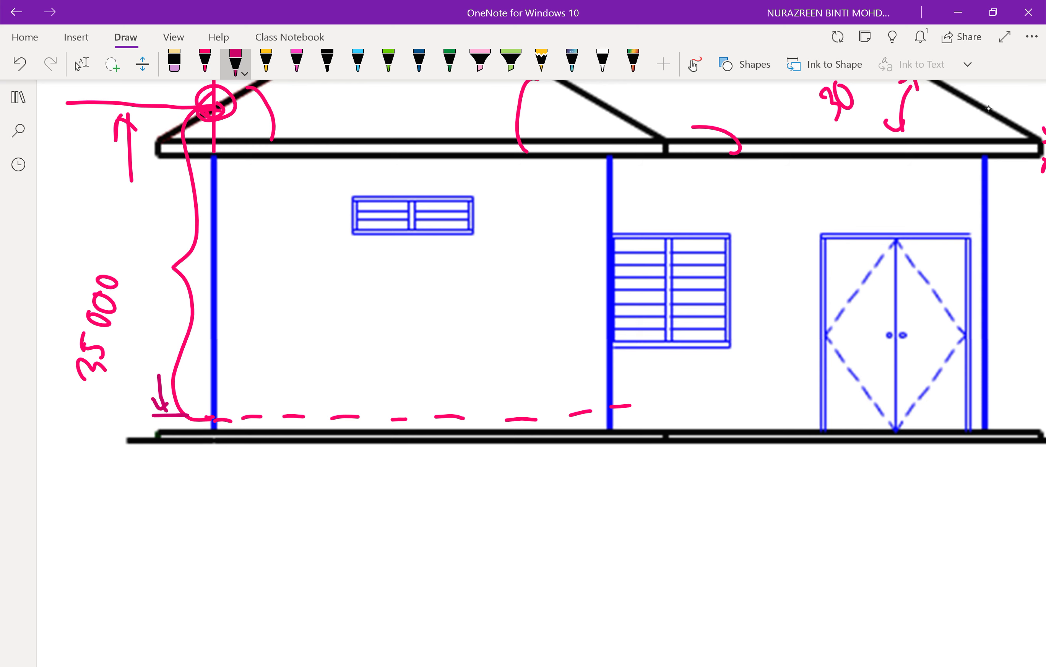
{"action": "mouse_move", "coordinate": [167, 497]}
{"action": "left_mouse_down"}
{"action": "mouse_move", "coordinate": [167, 432]}
{"action": "mouse_move", "coordinate": [176, 440]}
{"action": "left_mouse_up"}
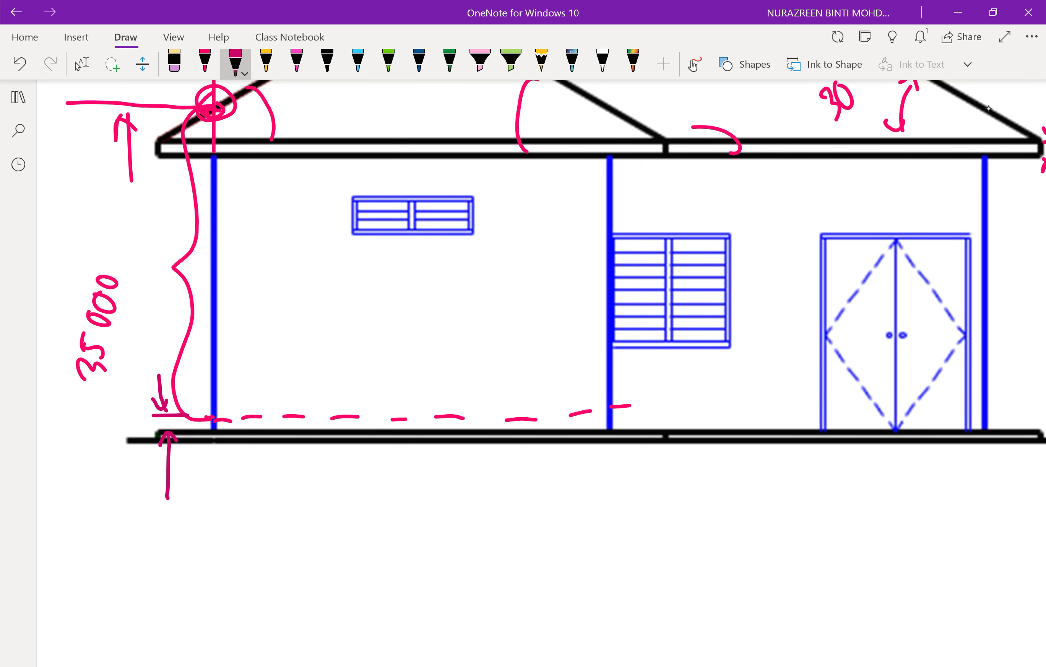
{"action": "mouse_move", "coordinate": [98, 413]}
{"action": "left_mouse_down"}
{"action": "mouse_move", "coordinate": [99, 428]}
{"action": "mouse_move", "coordinate": [119, 413]}
{"action": "left_mouse_up"}
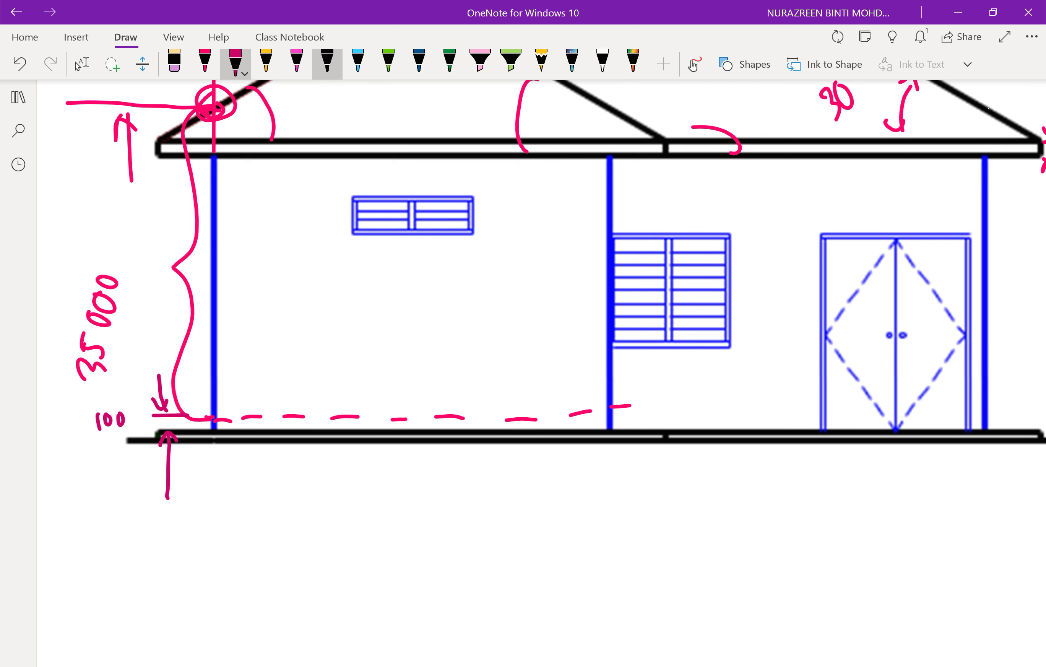
{"action": "left_click", "coordinate": [296, 62]}
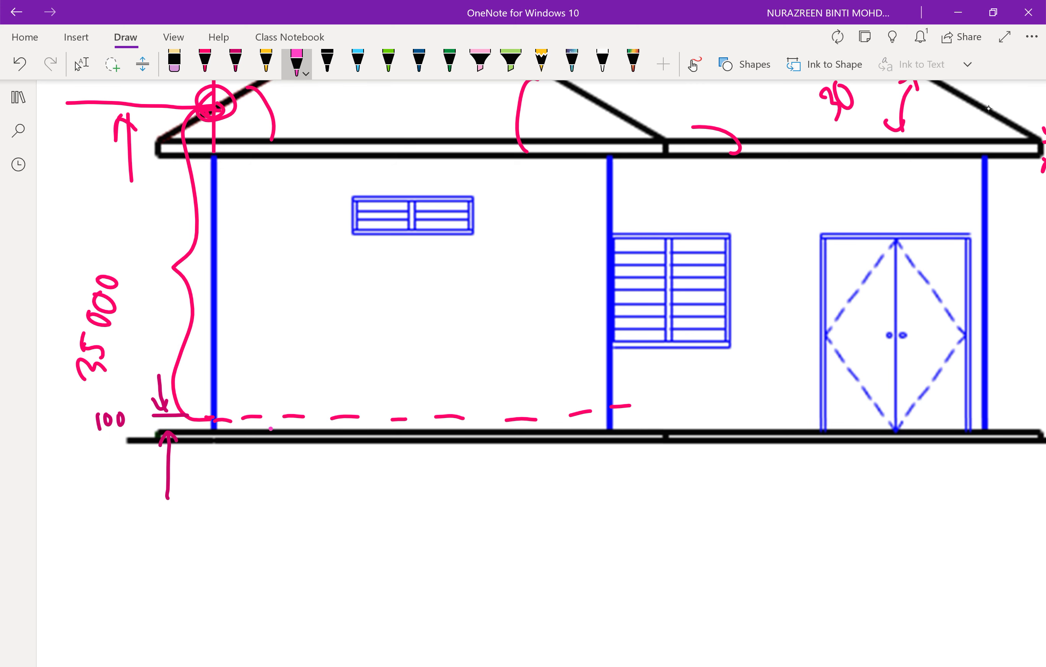
{"action": "mouse_move", "coordinate": [272, 380]}
{"action": "left_mouse_down"}
{"action": "mouse_move", "coordinate": [270, 481]}
{"action": "mouse_move", "coordinate": [273, 432]}
{"action": "left_mouse_up"}
- Circle the row 5 number (Aras lantai) in the table in pink
{"action": "scroll", "coordinate": [541, 374], "scroll_direction": "up", "scroll_amount": 5}
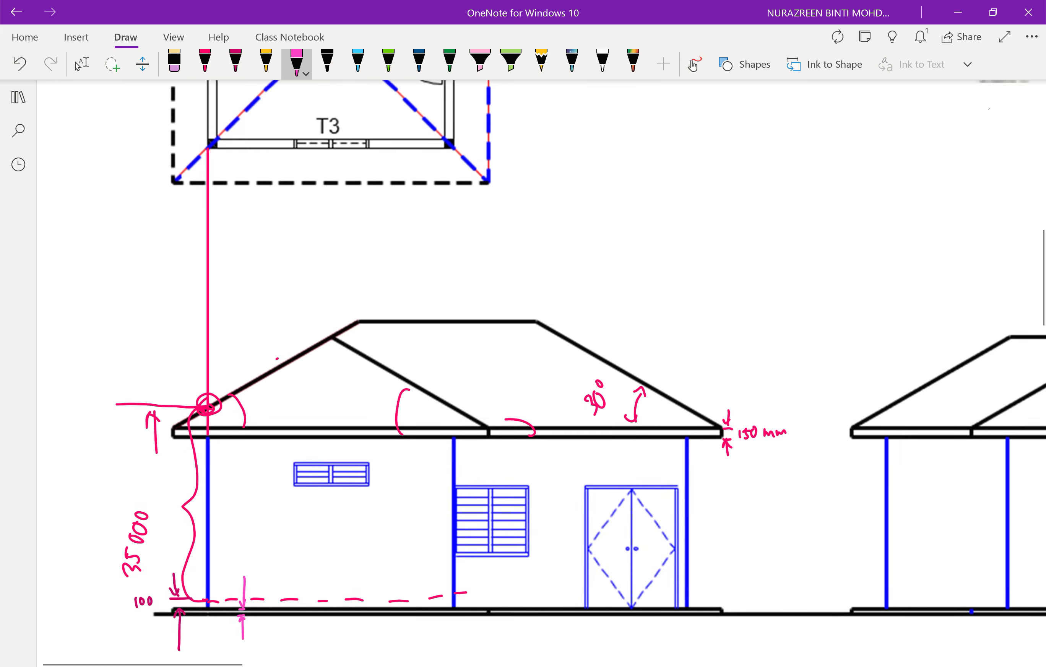
{"action": "scroll", "coordinate": [541, 373], "scroll_direction": "up", "scroll_amount": 5}
{"action": "scroll", "coordinate": [541, 374], "scroll_direction": "up", "scroll_amount": 5}
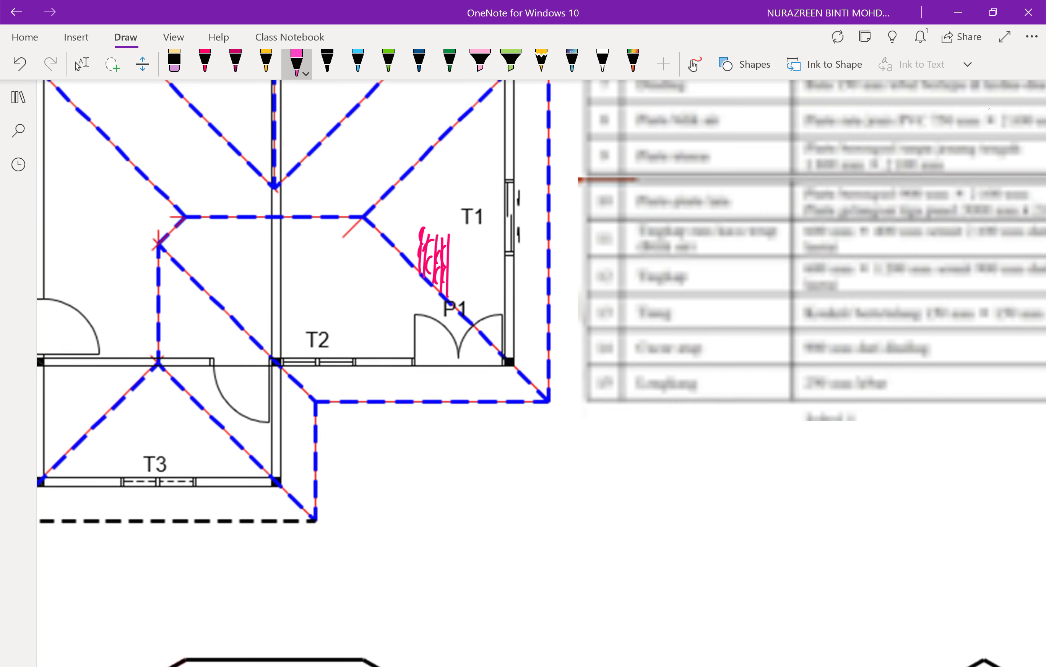
{"action": "left_click", "coordinate": [81, 63]}
{"action": "scroll", "coordinate": [988, 109], "scroll_direction": "up", "scroll_amount": 3}
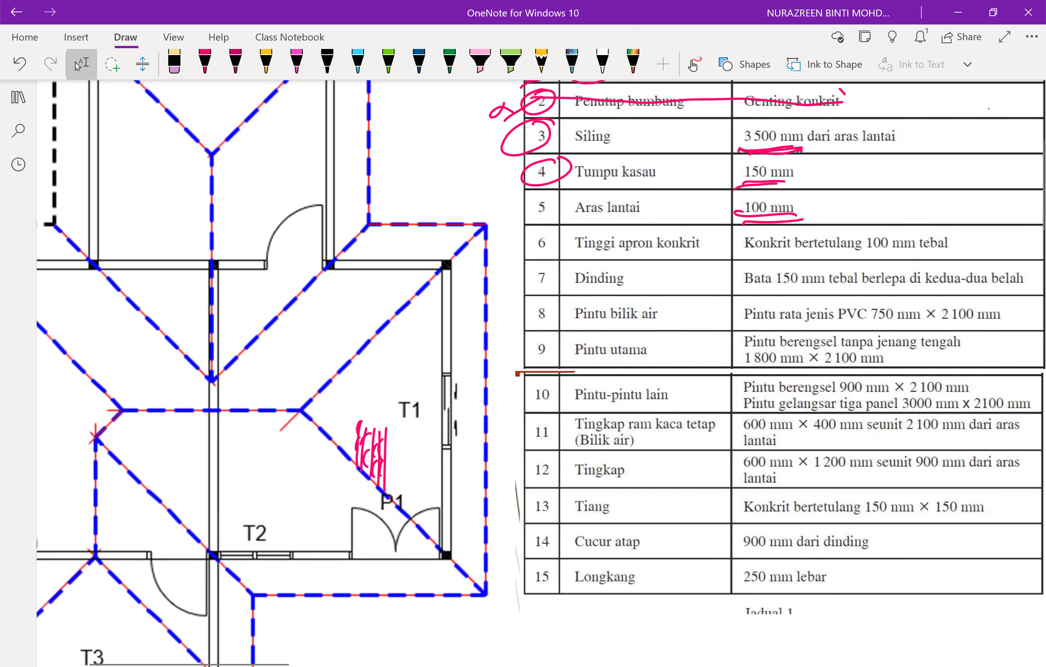
{"action": "left_click", "coordinate": [297, 62]}
{"action": "left_click_drag", "start_coordinate": [556, 190], "coordinate": [557, 232]}
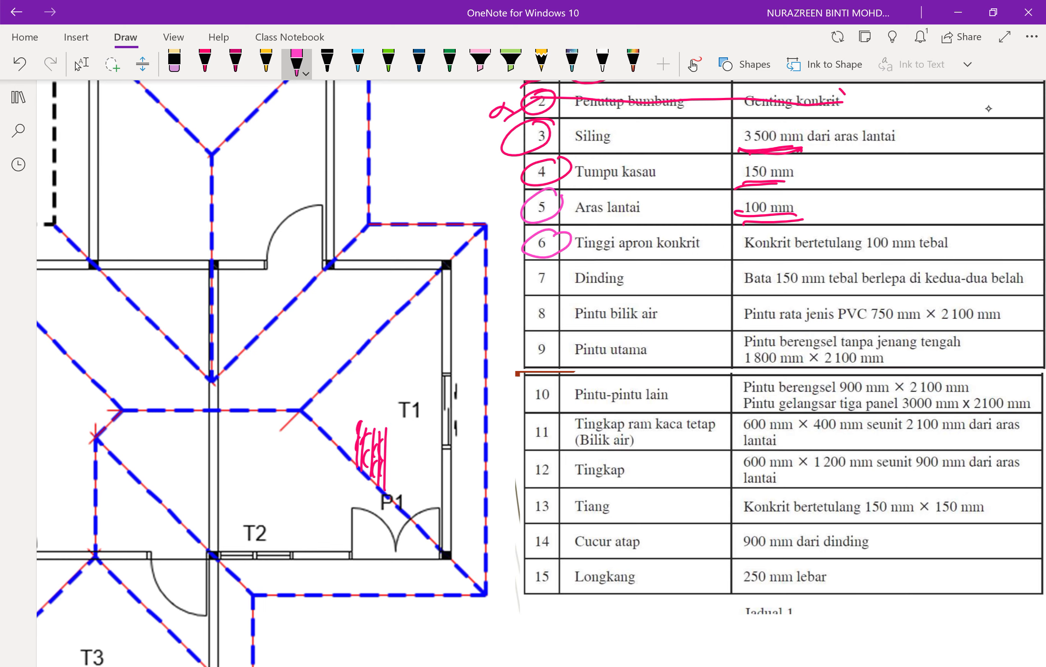
- Write 100 by the lower dimension arrow on the elevation, then return to the table
{"action": "scroll", "coordinate": [988, 109], "scroll_direction": "down", "scroll_amount": 2}
{"action": "scroll", "coordinate": [988, 109], "scroll_direction": "down", "scroll_amount": 10}
{"action": "scroll", "coordinate": [988, 109], "scroll_direction": "down", "scroll_amount": 4}
{"action": "scroll", "coordinate": [987, 108], "scroll_direction": "down", "scroll_amount": 4}
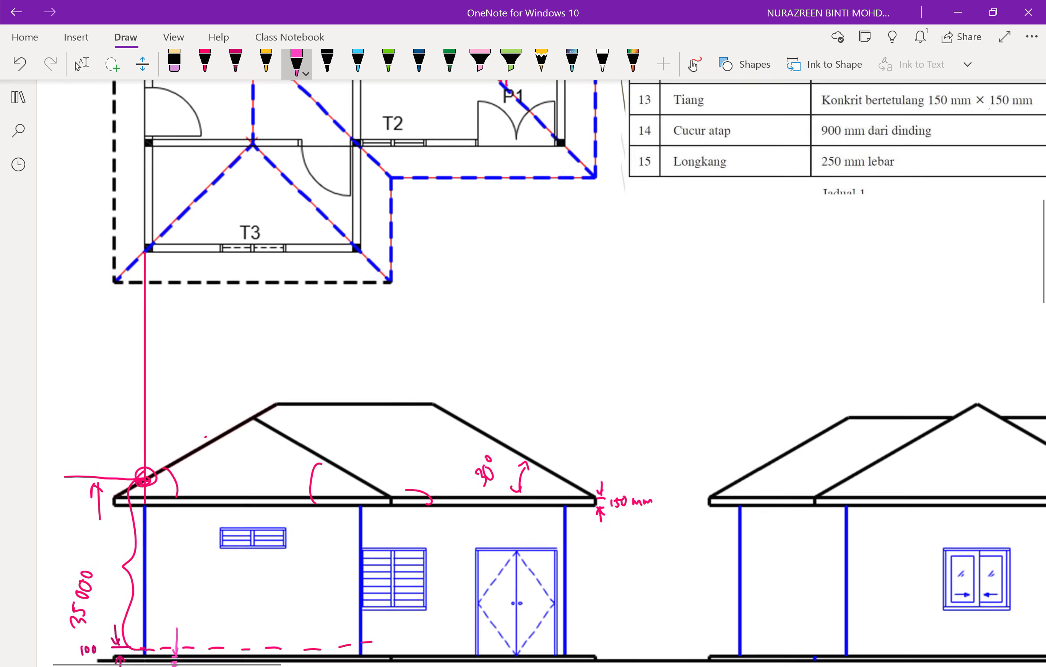
{"action": "scroll", "coordinate": [988, 108], "scroll_direction": "down", "scroll_amount": 5}
{"action": "scroll", "coordinate": [988, 109], "scroll_direction": "up", "scroll_amount": 3}
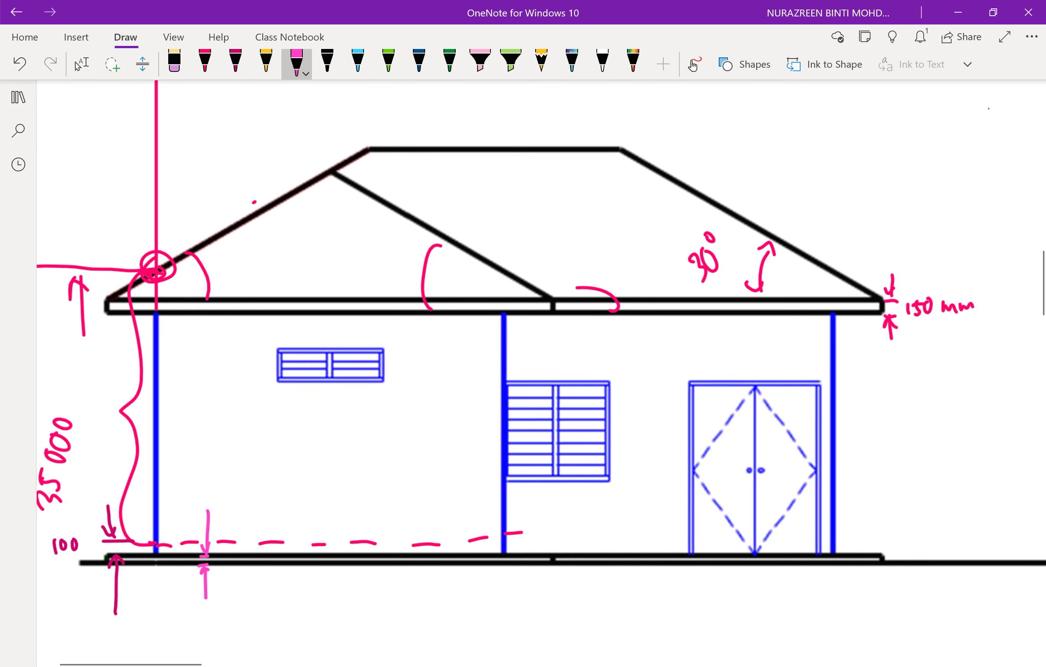
{"action": "mouse_move", "coordinate": [212, 572]}
{"action": "left_mouse_down"}
{"action": "mouse_move", "coordinate": [211, 587]}
{"action": "mouse_move", "coordinate": [230, 571]}
{"action": "left_mouse_up"}
{"action": "left_click", "coordinate": [82, 63]}
{"action": "scroll", "coordinate": [527, 373], "scroll_direction": "up", "scroll_amount": 15}
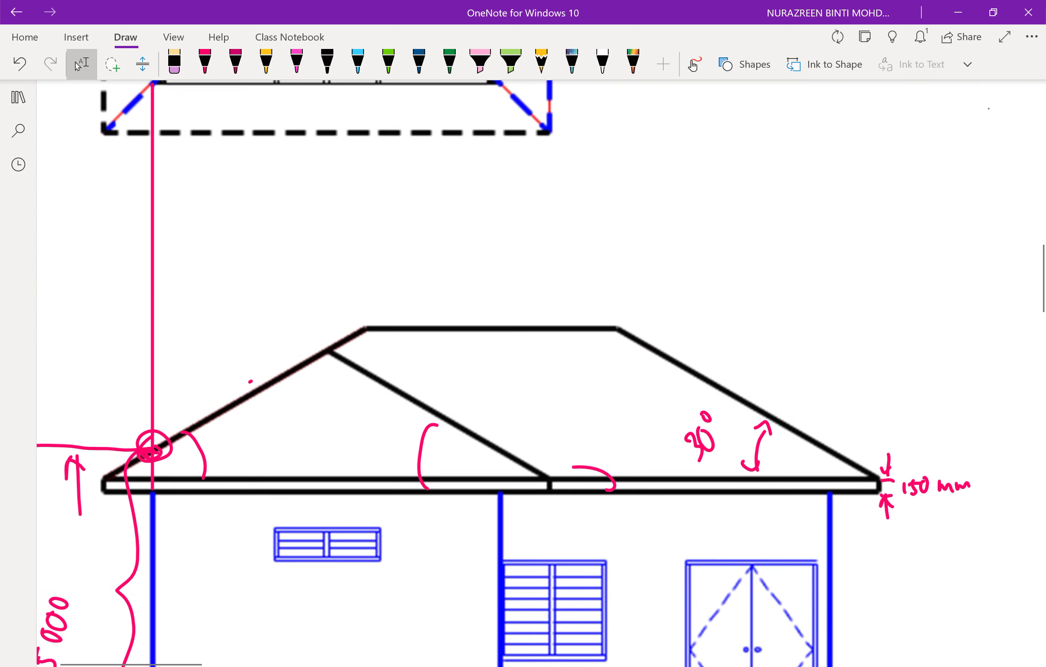
- Circle item 7 (Dinding) in the table and draw a pink dimension arrow across the T1 wall
{"action": "scroll", "coordinate": [988, 109], "scroll_direction": "right", "scroll_amount": 3}
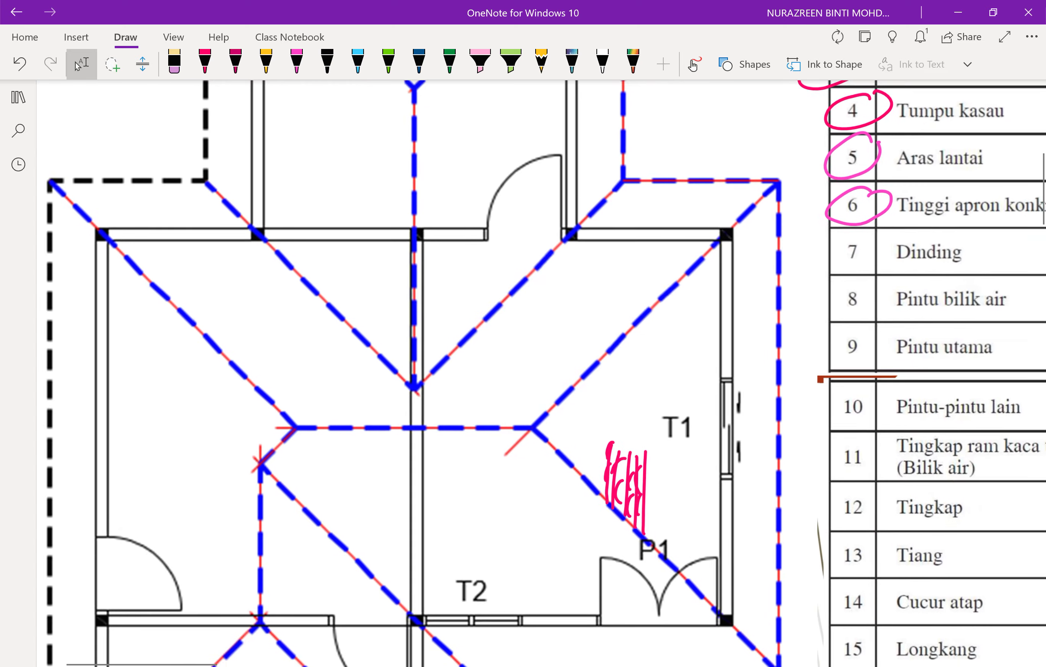
{"action": "scroll", "coordinate": [987, 108], "scroll_direction": "right", "scroll_amount": 2}
{"action": "scroll", "coordinate": [988, 108], "scroll_direction": "right", "scroll_amount": 5}
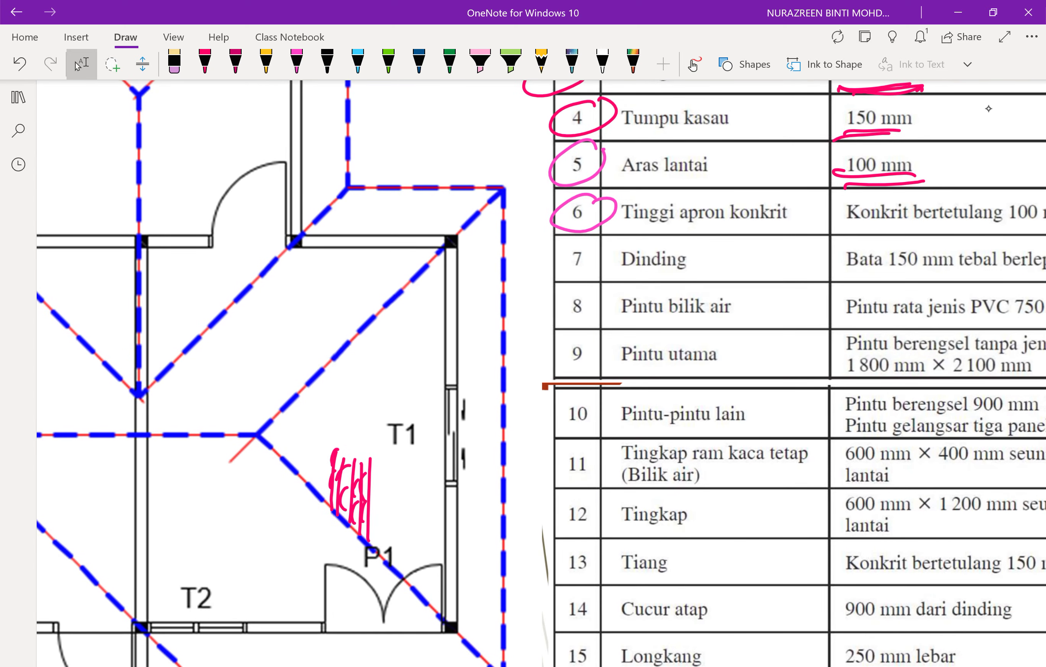
{"action": "left_click_drag", "start_coordinate": [604, 241], "coordinate": [611, 250]}
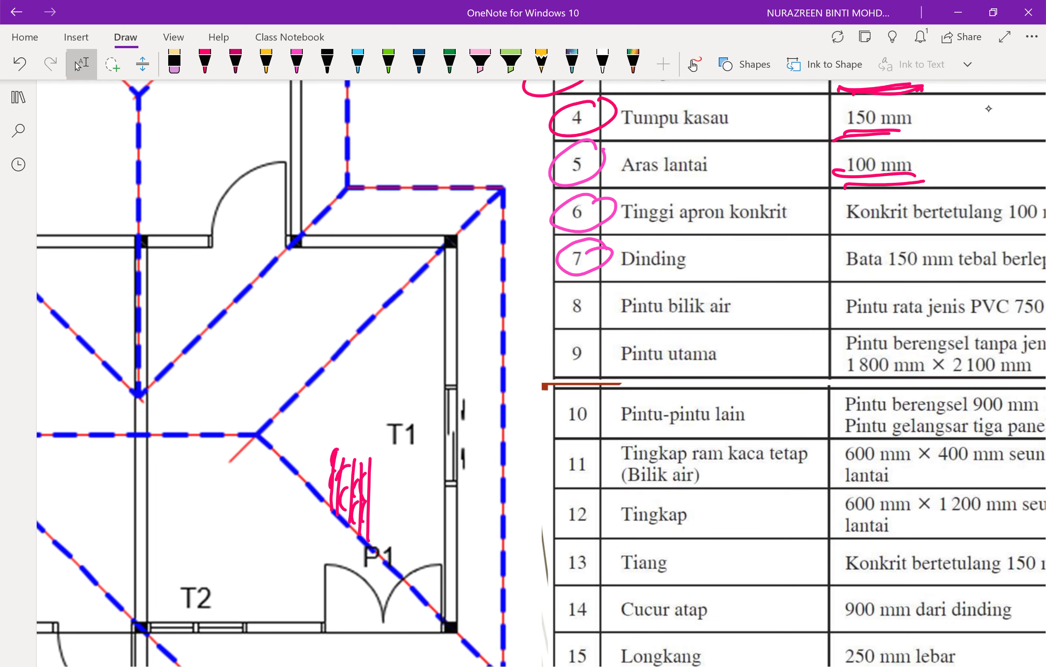
{"action": "left_click", "coordinate": [296, 61]}
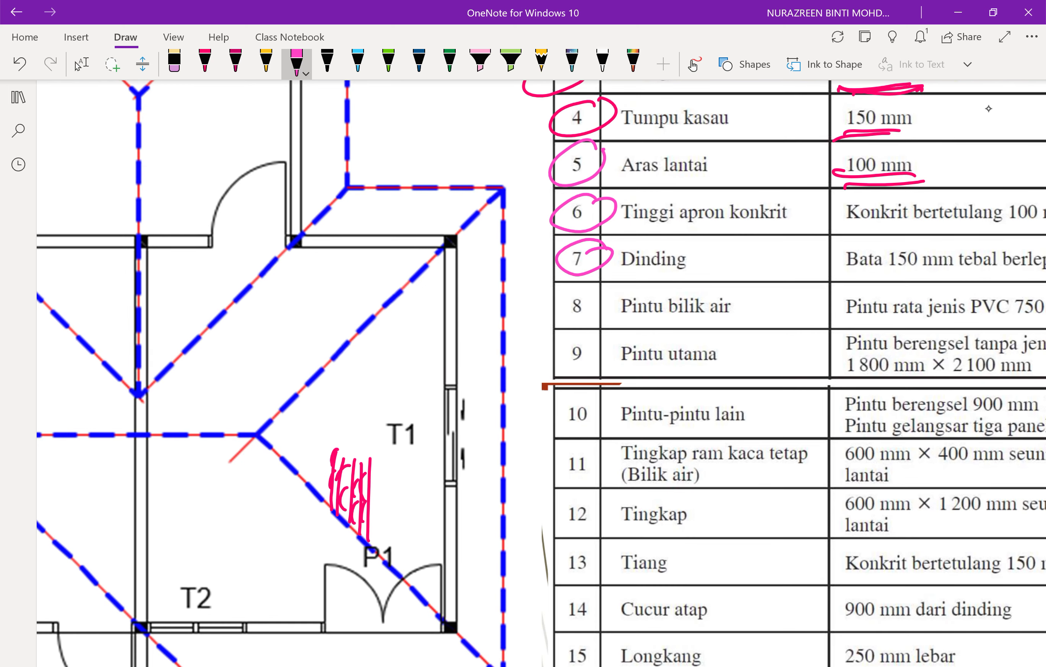
{"action": "mouse_move", "coordinate": [414, 326]}
{"action": "left_mouse_down"}
{"action": "mouse_move", "coordinate": [491, 324]}
{"action": "mouse_move", "coordinate": [457, 325]}
{"action": "left_mouse_up"}
{"action": "mouse_move", "coordinate": [458, 324]}
{"action": "left_mouse_down"}
{"action": "mouse_move", "coordinate": [473, 329]}
{"action": "mouse_move", "coordinate": [434, 336]}
{"action": "mouse_move", "coordinate": [414, 364]}
{"action": "mouse_move", "coordinate": [437, 352]}
{"action": "mouse_move", "coordinate": [473, 358]}
{"action": "left_mouse_up"}
- Underline 750 mm and circle 750 and 2 100 in row 8 of the table
{"action": "scroll", "coordinate": [988, 108], "scroll_direction": "right", "scroll_amount": 5}
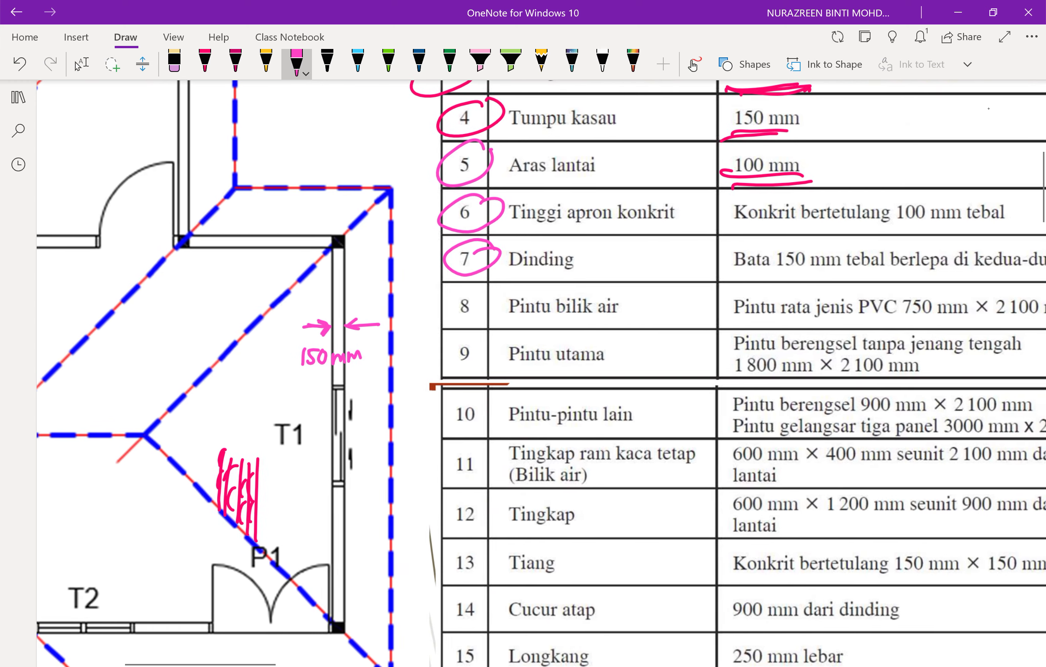
{"action": "left_click", "coordinate": [82, 64]}
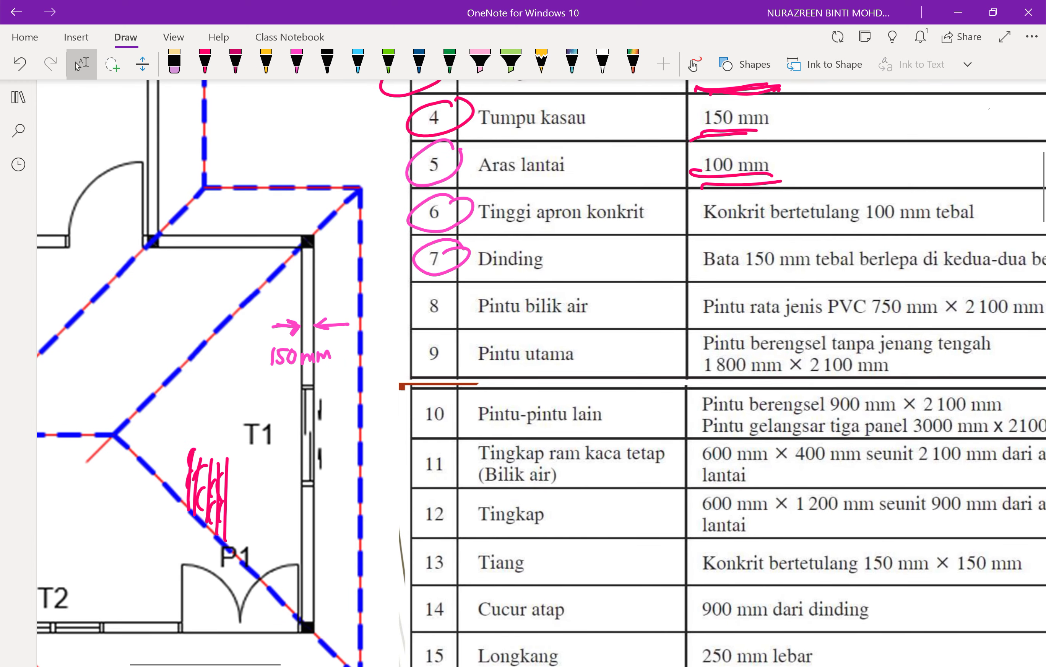
{"action": "scroll", "coordinate": [988, 109], "scroll_direction": "left", "scroll_amount": 1}
{"action": "scroll", "coordinate": [988, 108], "scroll_direction": "right", "scroll_amount": 1}
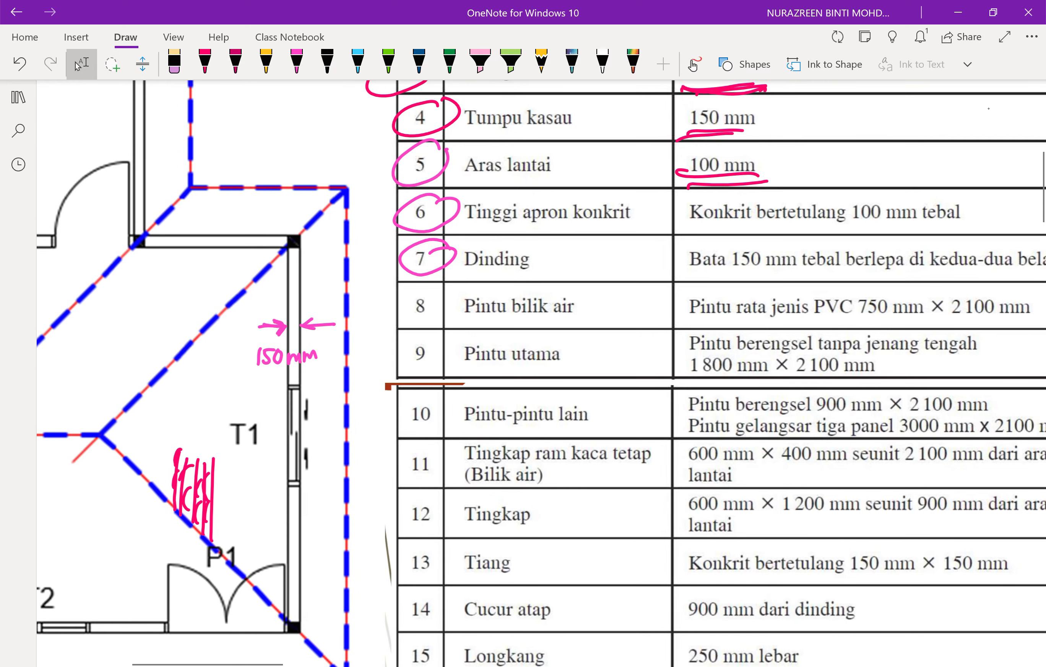
{"action": "scroll", "coordinate": [988, 109], "scroll_direction": "right", "scroll_amount": 2}
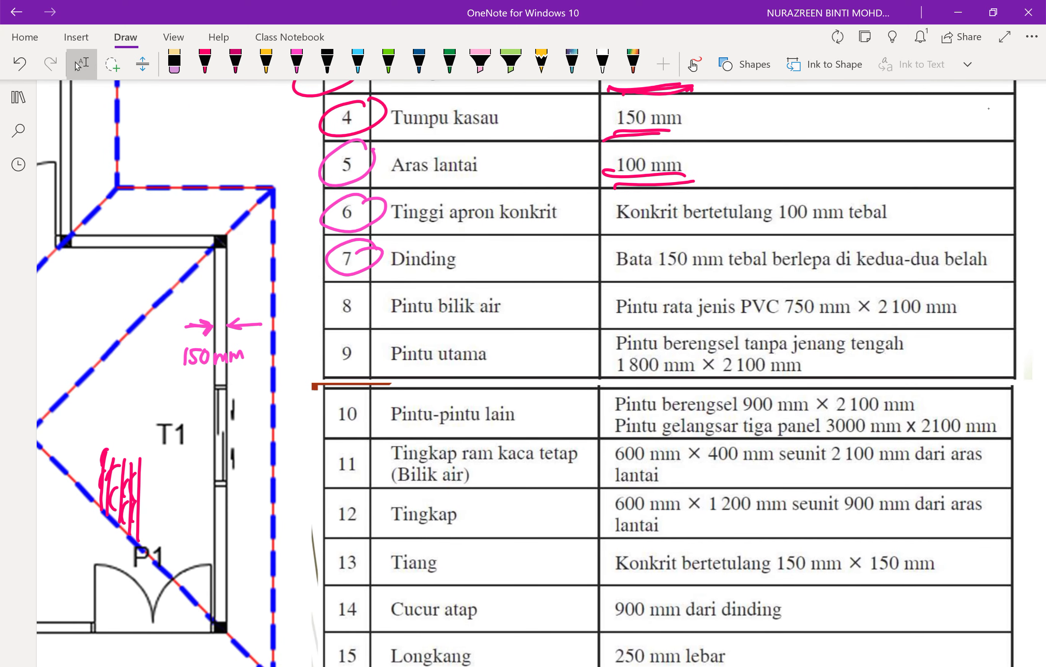
{"action": "scroll", "coordinate": [988, 108], "scroll_direction": "right", "scroll_amount": 1}
{"action": "left_click_drag", "start_coordinate": [825, 318], "coordinate": [817, 324]}
{"action": "left_click", "coordinate": [297, 62]}
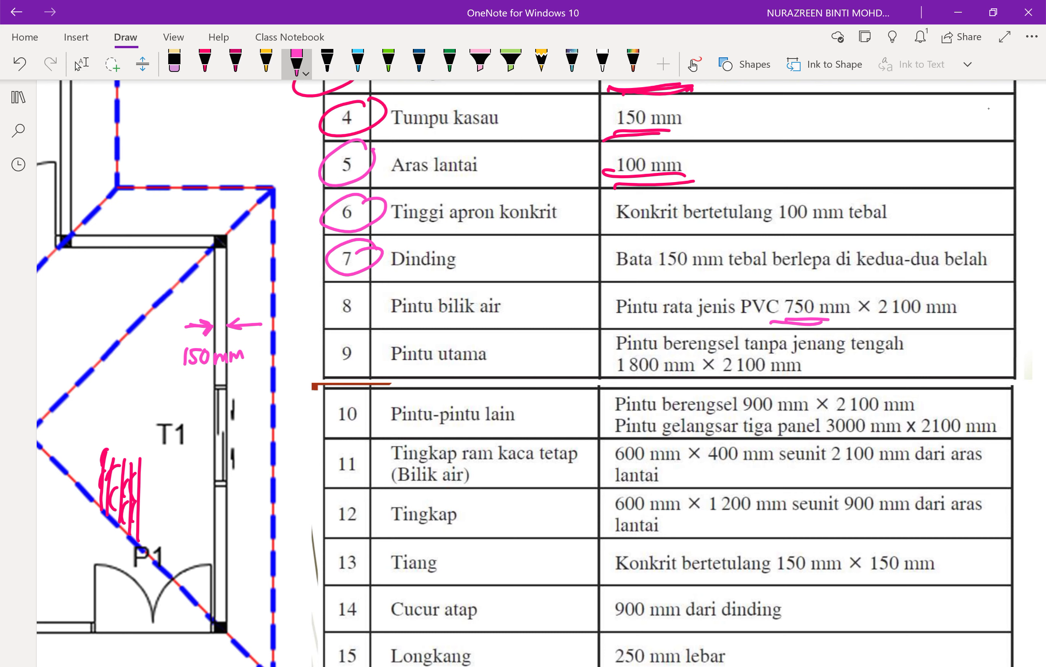
{"action": "mouse_move", "coordinate": [916, 284]}
{"action": "left_mouse_down"}
{"action": "mouse_move", "coordinate": [861, 303]}
{"action": "mouse_move", "coordinate": [931, 295]}
{"action": "left_mouse_up"}
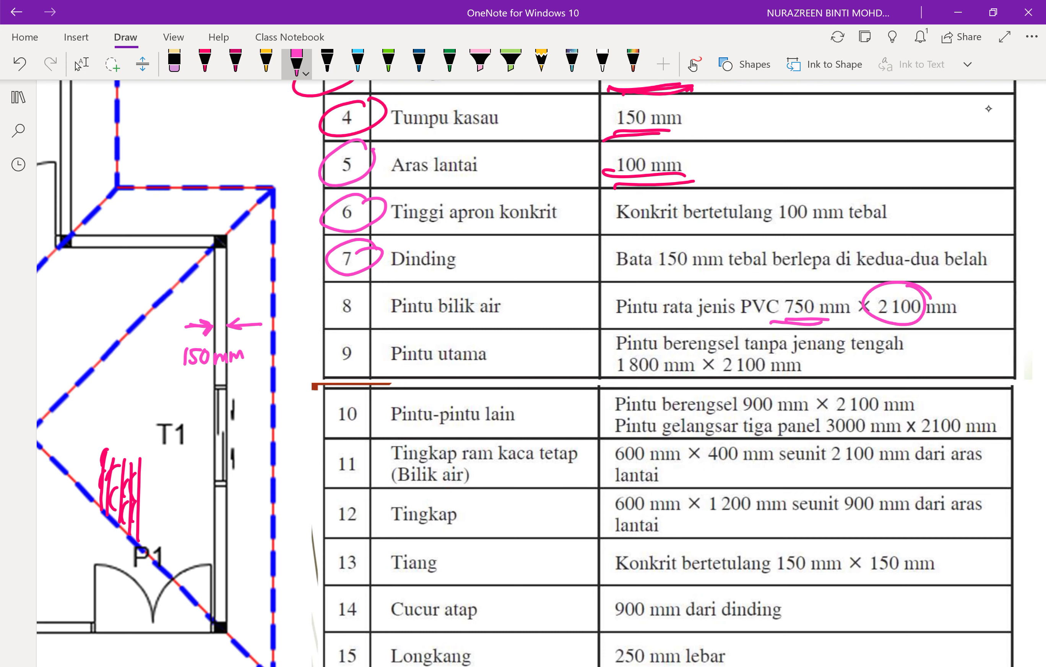
{"action": "left_click_drag", "start_coordinate": [821, 285], "coordinate": [827, 307]}
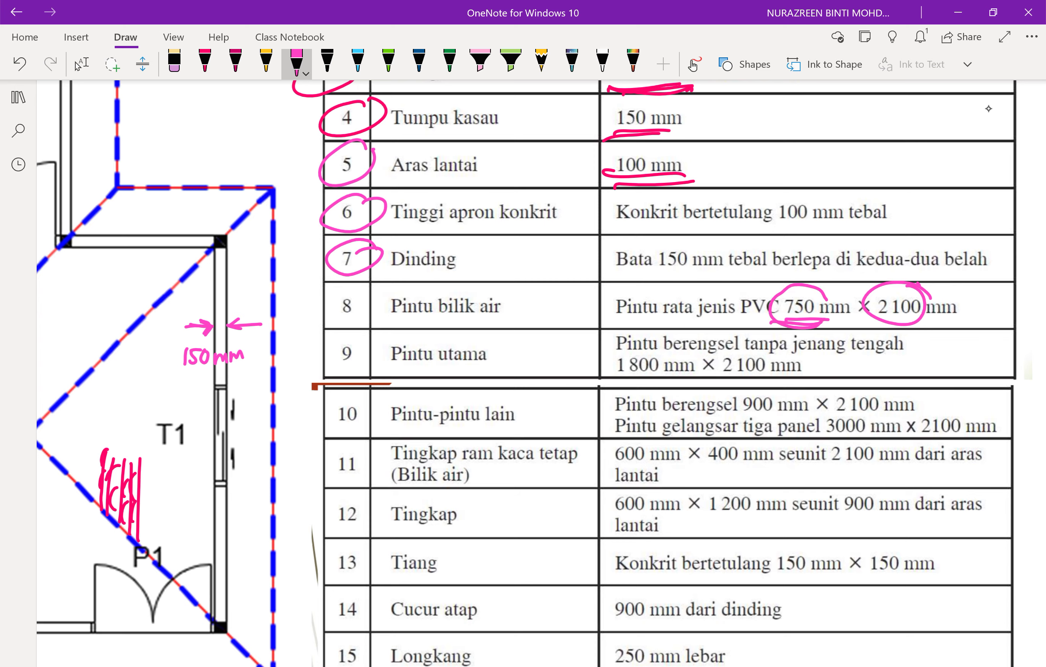
{"action": "scroll", "coordinate": [988, 109], "scroll_direction": "left", "scroll_amount": 3}
{"action": "scroll", "coordinate": [988, 109], "scroll_direction": "left", "scroll_amount": 5}
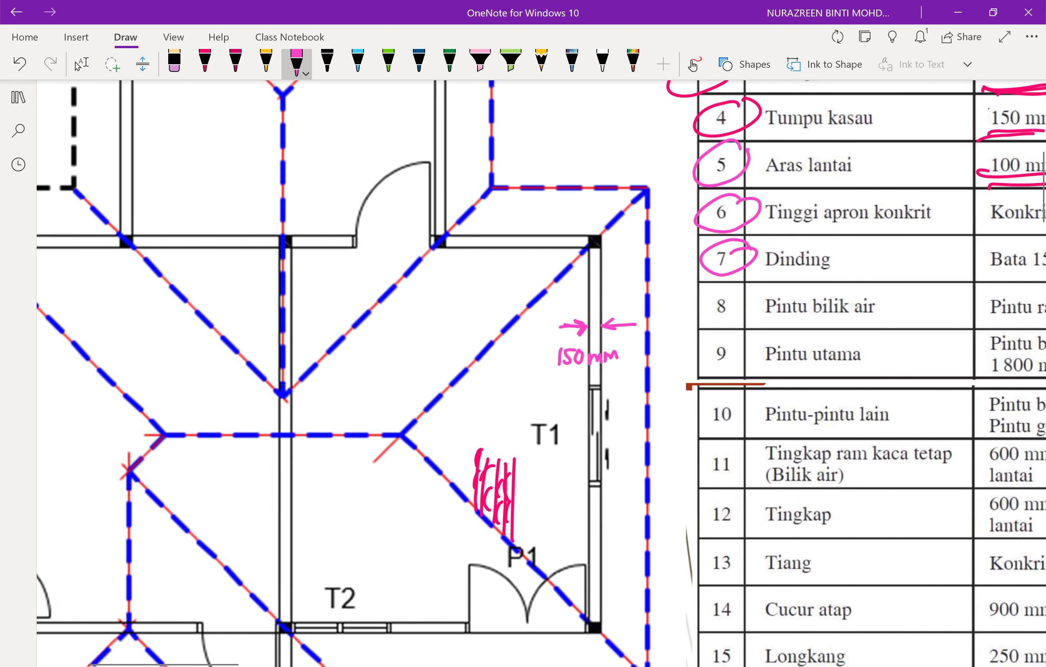
- Erase the mistaken T6 label written above T3
{"action": "left_click", "coordinate": [82, 64]}
{"action": "scroll", "coordinate": [334, 373], "scroll_direction": "down", "scroll_amount": 4}
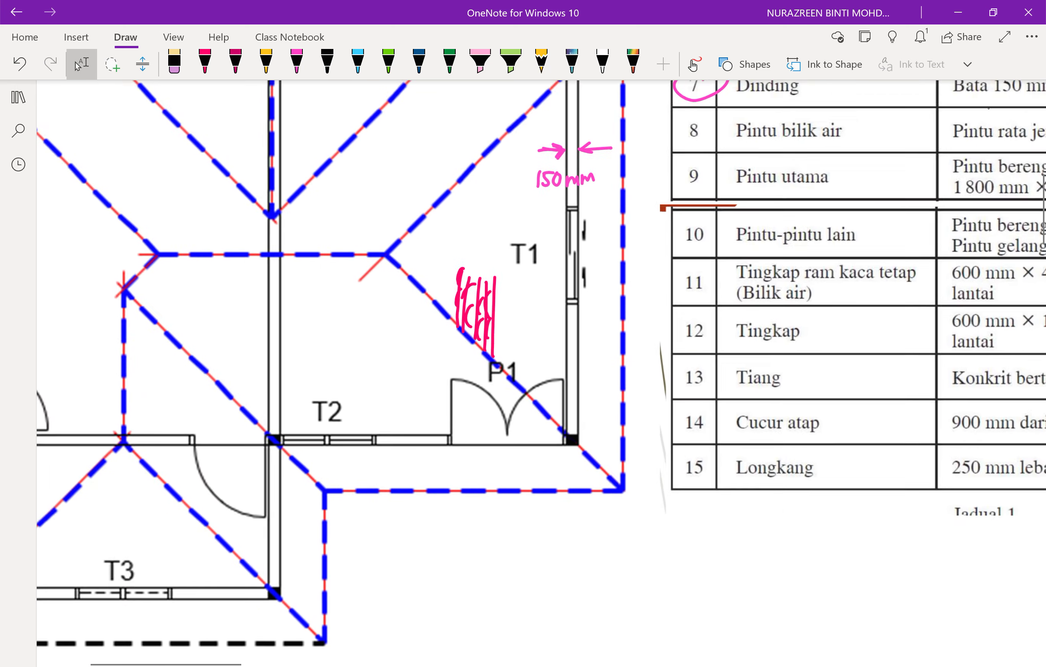
{"action": "mouse_move", "coordinate": [167, 492]}
{"action": "left_mouse_down"}
{"action": "mouse_move", "coordinate": [168, 511]}
{"action": "mouse_move", "coordinate": [170, 483]}
{"action": "left_mouse_up"}
{"action": "mouse_move", "coordinate": [178, 494]}
{"action": "left_mouse_down"}
{"action": "mouse_move", "coordinate": [176, 509]}
{"action": "mouse_move", "coordinate": [139, 518]}
{"action": "left_mouse_up"}
{"action": "left_click", "coordinate": [174, 63]}
- Write Bilik Air near T3 in dark blue ink
{"action": "left_click", "coordinate": [418, 63]}
{"action": "mouse_move", "coordinate": [137, 493]}
{"action": "left_mouse_down"}
{"action": "mouse_move", "coordinate": [140, 516]}
{"action": "mouse_move", "coordinate": [154, 510]}
{"action": "left_mouse_up"}
{"action": "mouse_move", "coordinate": [161, 496]}
{"action": "left_mouse_down"}
{"action": "mouse_move", "coordinate": [162, 511]}
{"action": "mouse_move", "coordinate": [171, 510]}
{"action": "left_mouse_up"}
{"action": "mouse_move", "coordinate": [185, 510]}
{"action": "left_mouse_down"}
{"action": "mouse_move", "coordinate": [188, 485]}
{"action": "mouse_move", "coordinate": [196, 505]}
{"action": "mouse_move", "coordinate": [200, 495]}
{"action": "left_mouse_up"}
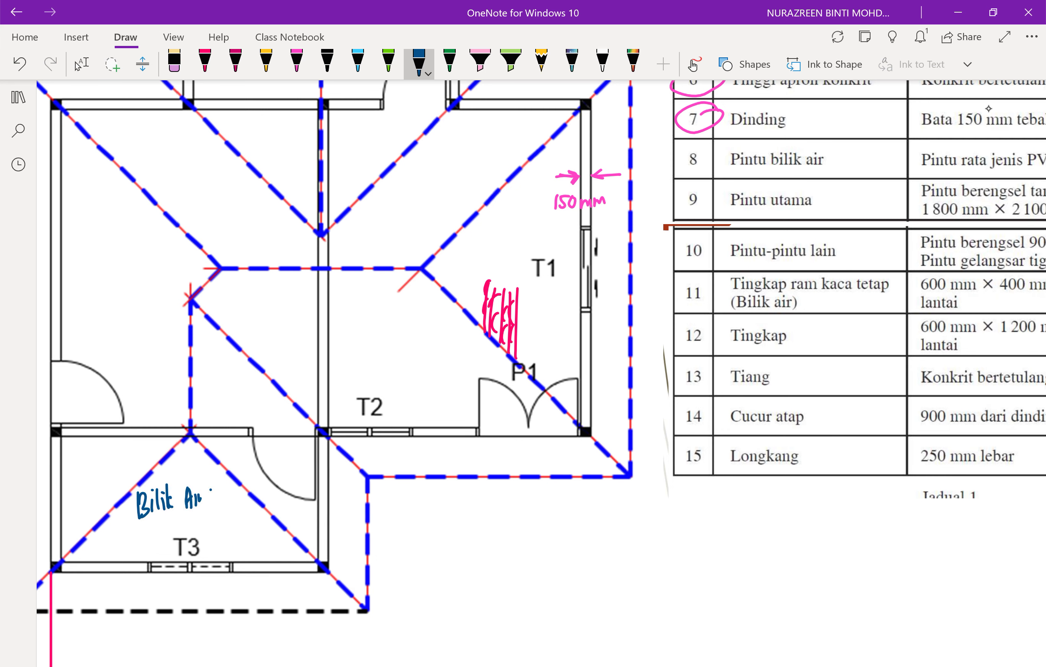
- Draw a double-headed arrow across the bathroom door opening labelled 750
{"action": "mouse_move", "coordinate": [253, 425]}
{"action": "left_mouse_down"}
{"action": "mouse_move", "coordinate": [314, 424]}
{"action": "mouse_move", "coordinate": [266, 432]}
{"action": "left_mouse_up"}
{"action": "scroll", "coordinate": [541, 347], "scroll_direction": "right", "scroll_amount": 5}
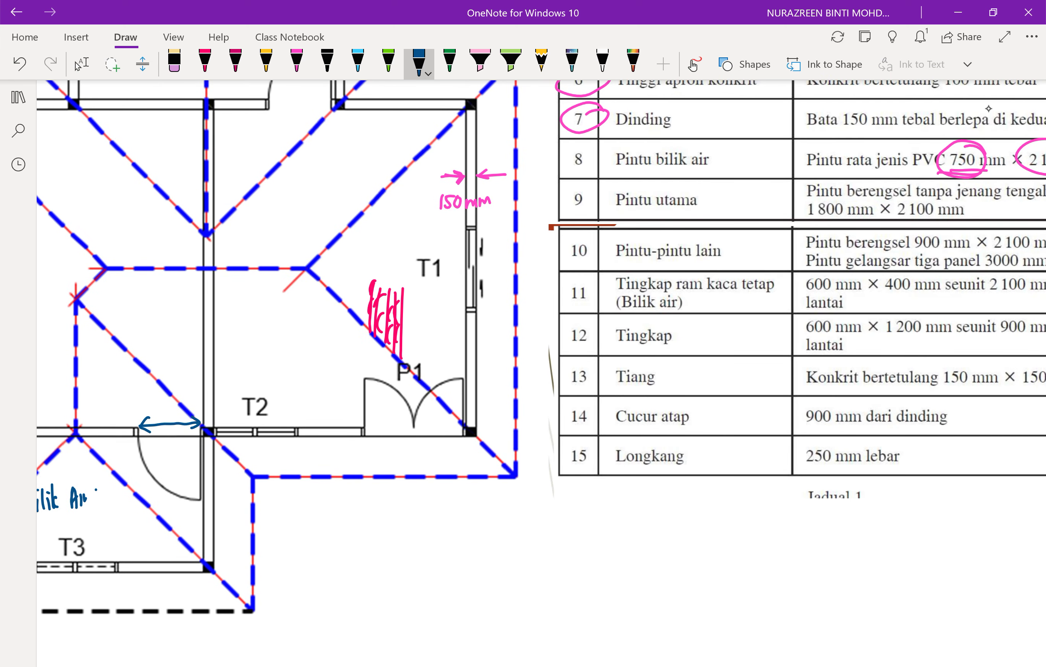
{"action": "mouse_move", "coordinate": [152, 394]}
{"action": "left_mouse_down"}
{"action": "mouse_move", "coordinate": [158, 411]}
{"action": "mouse_move", "coordinate": [183, 403]}
{"action": "mouse_move", "coordinate": [183, 391]}
{"action": "left_mouse_up"}
{"action": "scroll", "coordinate": [102, 469], "scroll_direction": "up", "scroll_amount": 3, "text": "ctrl"}
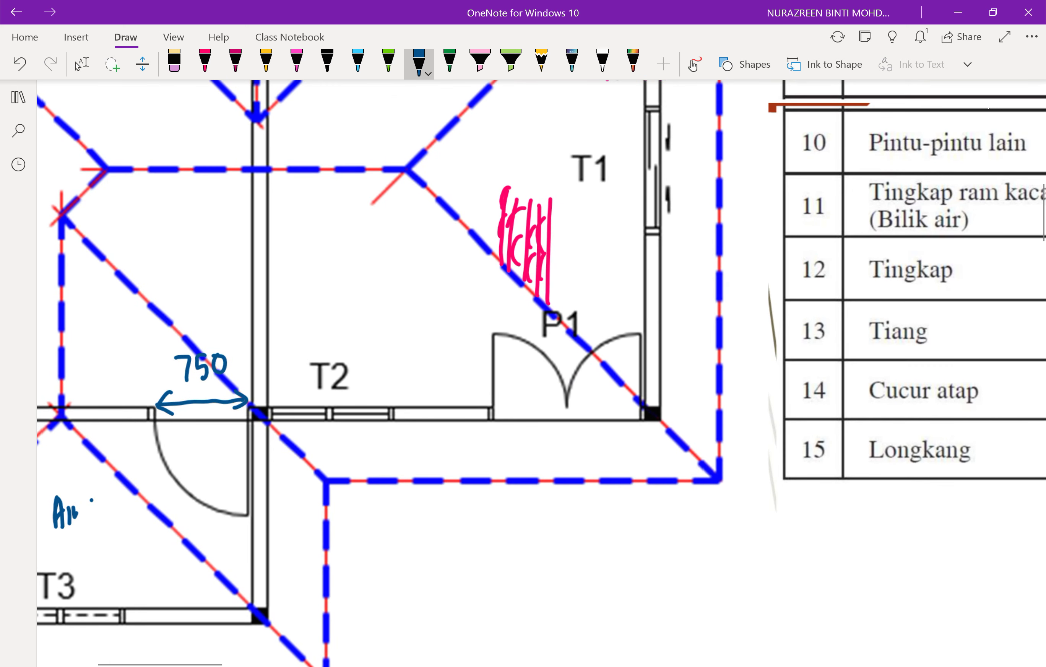
{"action": "scroll", "coordinate": [541, 374], "scroll_direction": "down", "scroll_amount": 2, "text": "ctrl"}
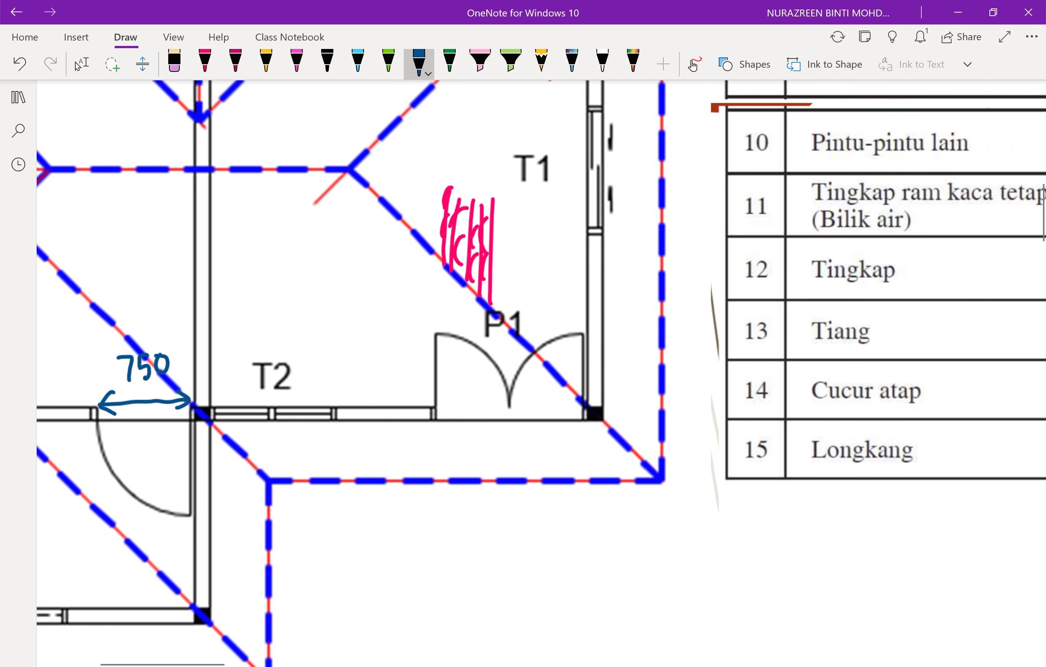
{"action": "scroll", "coordinate": [540, 373], "scroll_direction": "down", "scroll_amount": 1, "text": "ctrl"}
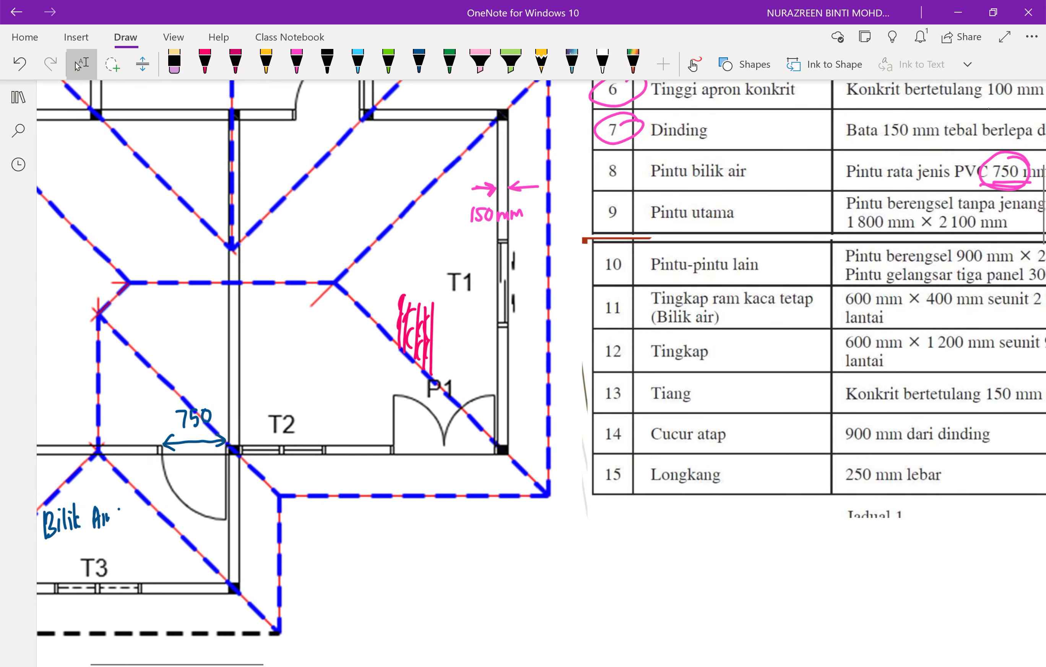
{"action": "left_click", "coordinate": [82, 63]}
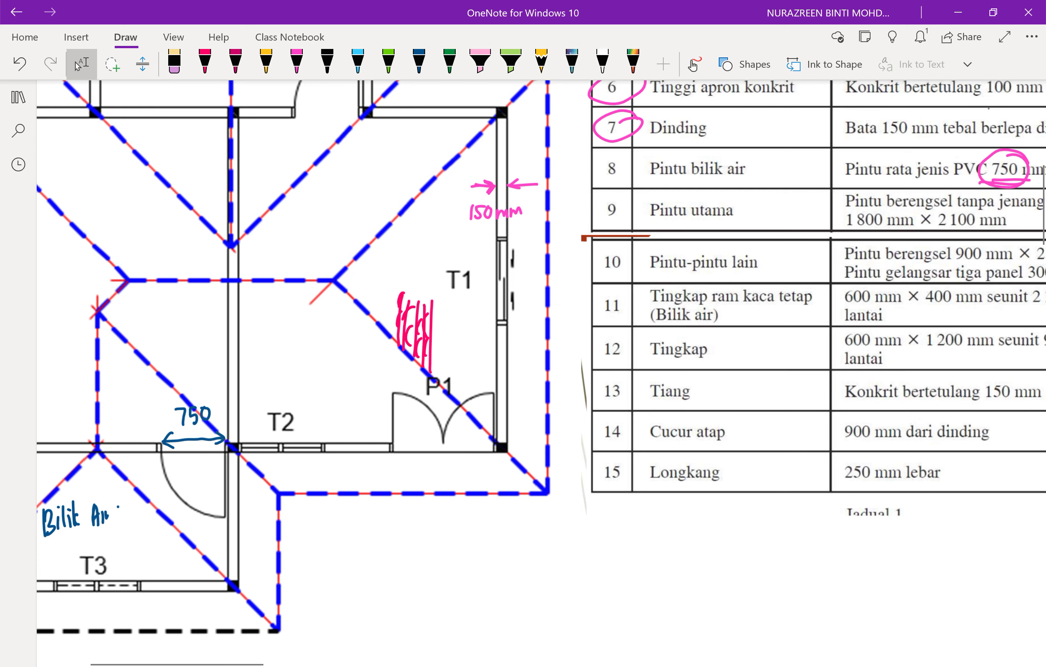
- In dark blue ink, circle row 8's 2 100 and draw an arrow pointing at its 750
{"action": "scroll", "coordinate": [541, 352], "scroll_direction": "right", "scroll_amount": 4}
{"action": "scroll", "coordinate": [541, 351], "scroll_direction": "down", "scroll_amount": 1}
{"action": "left_click", "coordinate": [419, 62]}
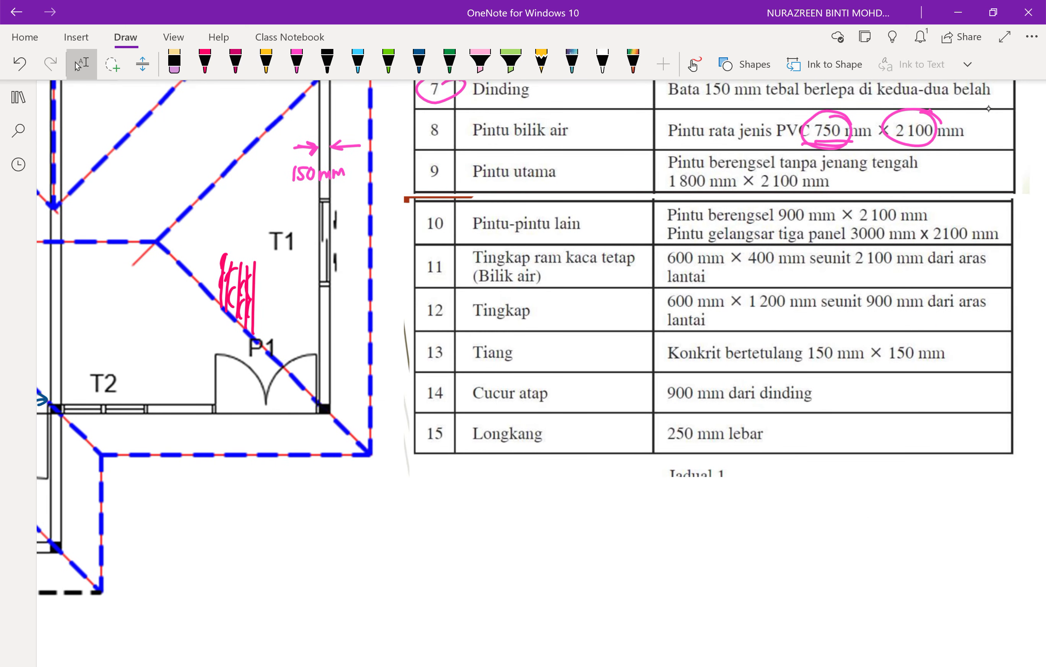
{"action": "mouse_move", "coordinate": [932, 110]}
{"action": "left_mouse_down"}
{"action": "mouse_move", "coordinate": [941, 132]}
{"action": "mouse_move", "coordinate": [936, 115]}
{"action": "left_mouse_up"}
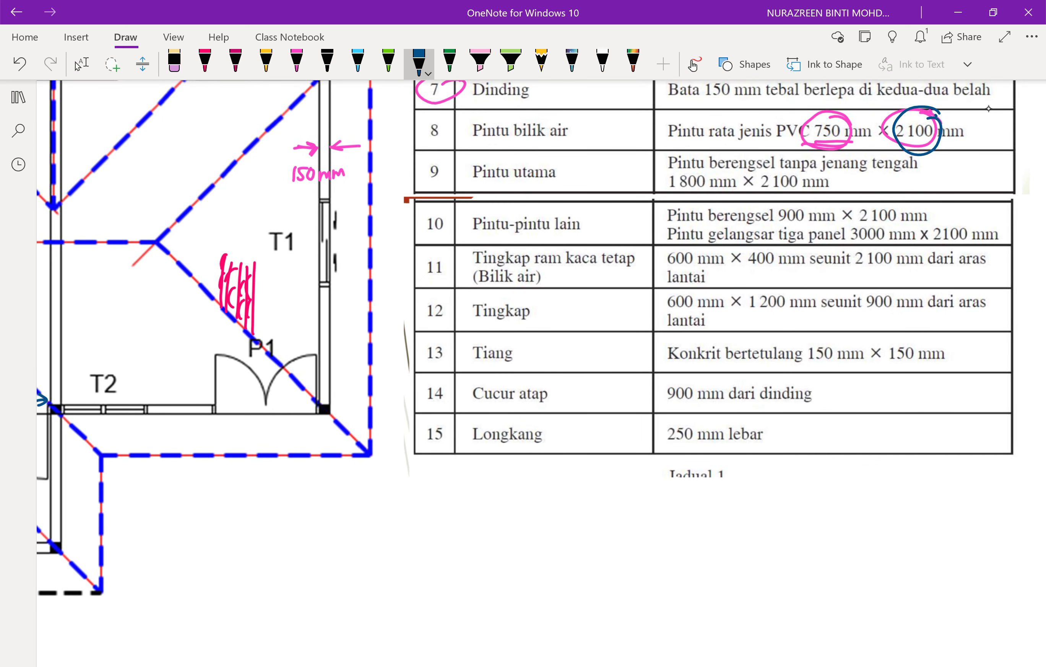
{"action": "left_click_drag", "start_coordinate": [778, 116], "coordinate": [801, 119]}
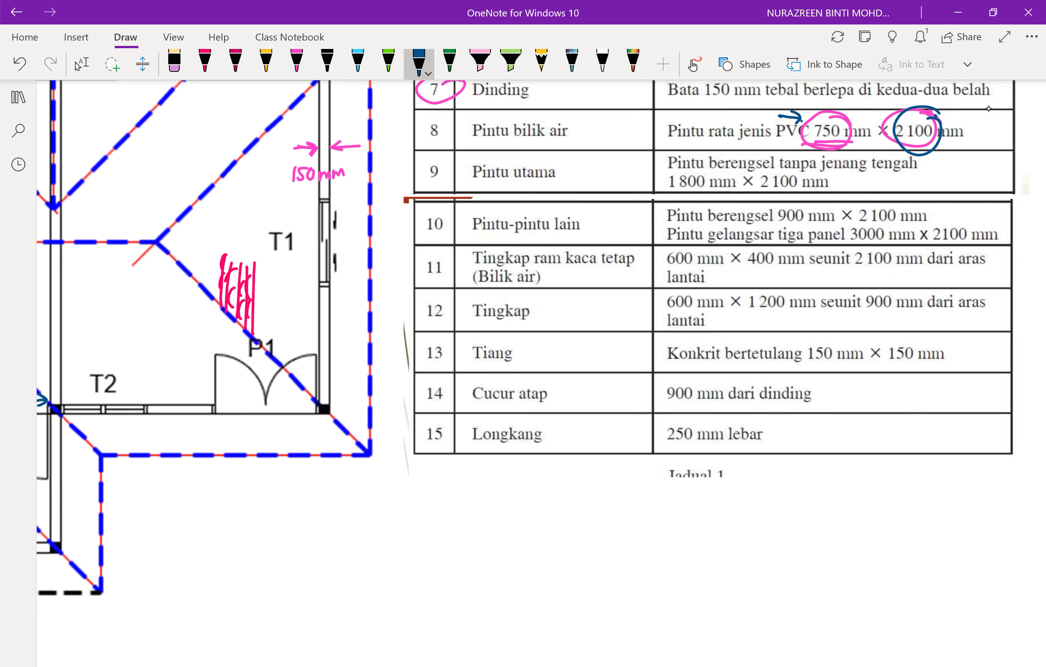
- Underline jenang tengah and 2 100 mm in row 9
{"action": "scroll", "coordinate": [988, 109], "scroll_direction": "up", "scroll_amount": 2}
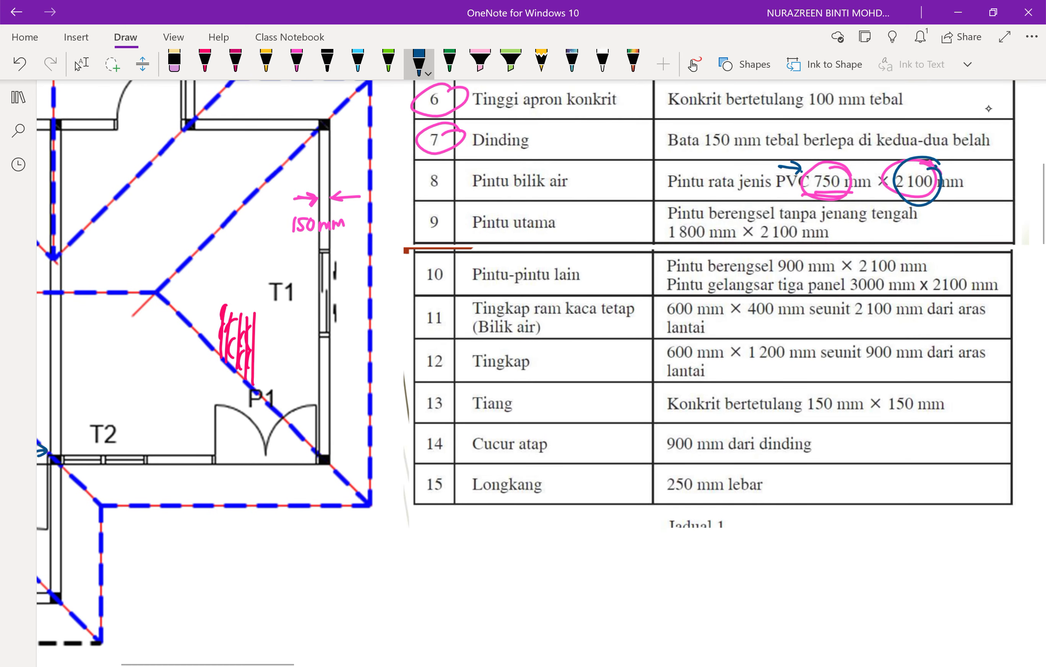
{"action": "mouse_move", "coordinate": [836, 226]}
{"action": "left_mouse_down"}
{"action": "mouse_move", "coordinate": [913, 224]}
{"action": "mouse_move", "coordinate": [822, 251]}
{"action": "left_mouse_up"}
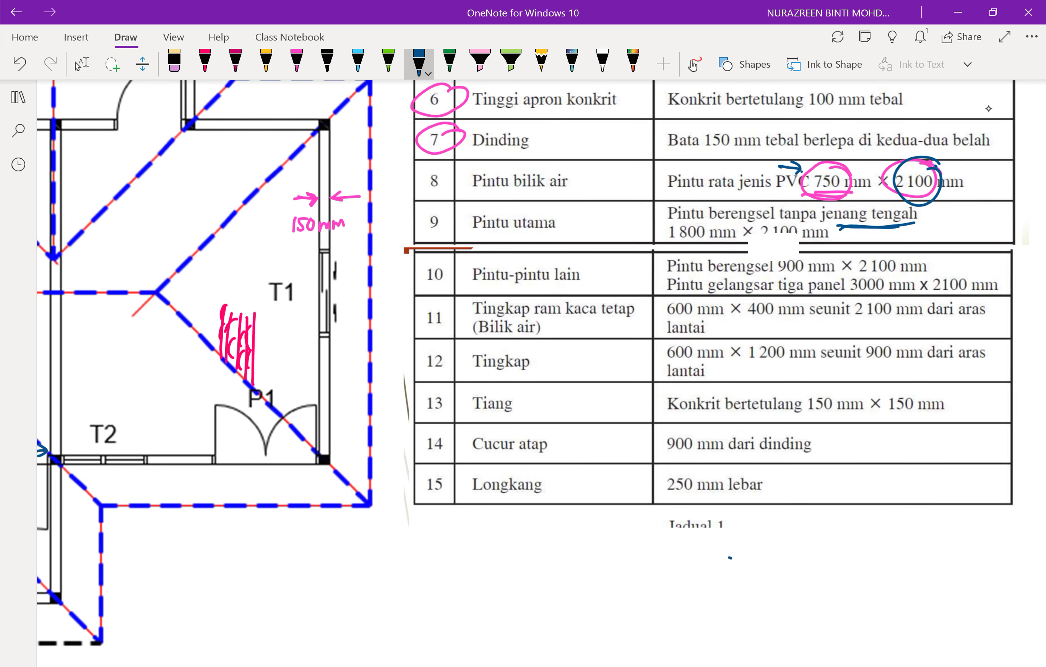
{"action": "left_click_drag", "start_coordinate": [748, 245], "coordinate": [798, 242]}
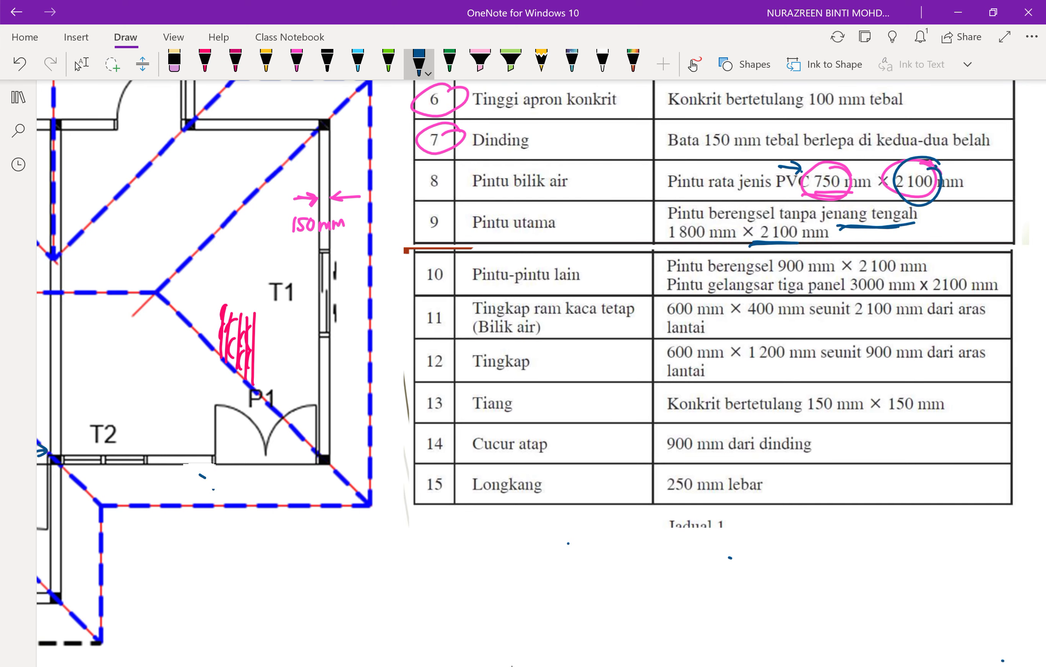
- Draw a blue 1800 dimension under main door P1, labelling each leaf 900
{"action": "mouse_move", "coordinate": [318, 466]}
{"action": "left_mouse_down"}
{"action": "mouse_move", "coordinate": [318, 493]}
{"action": "mouse_move", "coordinate": [337, 477]}
{"action": "left_mouse_up"}
{"action": "left_click_drag", "start_coordinate": [329, 472], "coordinate": [330, 488]}
{"action": "mouse_move", "coordinate": [235, 478]}
{"action": "left_mouse_down"}
{"action": "mouse_move", "coordinate": [237, 494]}
{"action": "mouse_move", "coordinate": [275, 479]}
{"action": "left_mouse_up"}
{"action": "scroll", "coordinate": [527, 352], "scroll_direction": "down", "scroll_amount": 3}
{"action": "scroll", "coordinate": [527, 352], "scroll_direction": "up", "scroll_amount": 2}
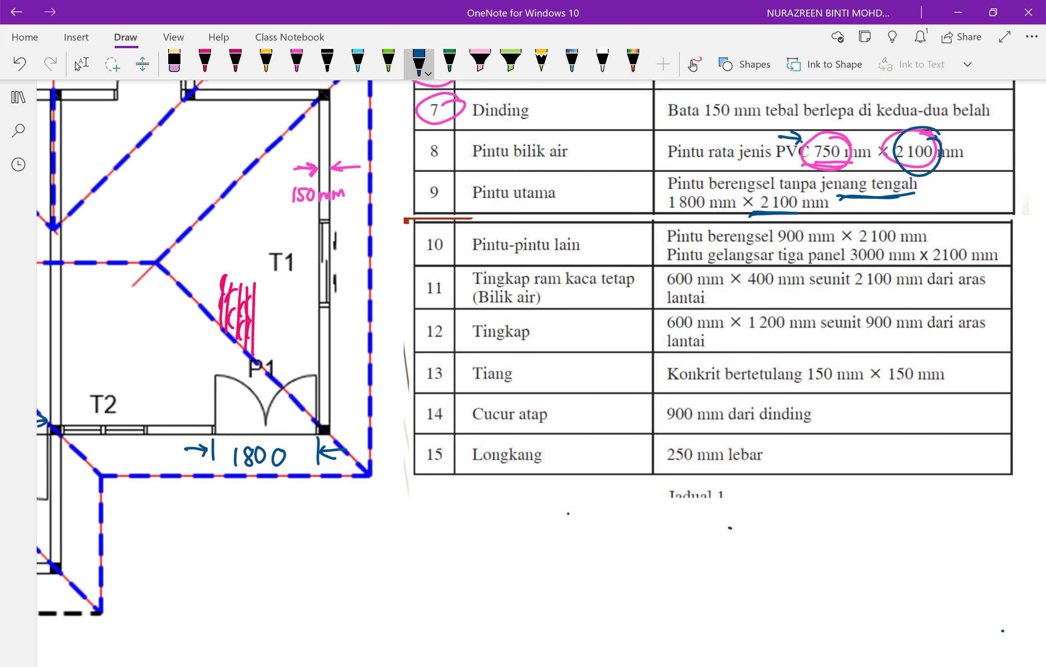
{"action": "mouse_move", "coordinate": [227, 408]}
{"action": "left_mouse_down"}
{"action": "mouse_move", "coordinate": [222, 422]}
{"action": "mouse_move", "coordinate": [282, 425]}
{"action": "mouse_move", "coordinate": [300, 412]}
{"action": "left_mouse_up"}
- Tick off rows 8 and 9 in the specification table
{"action": "scroll", "coordinate": [527, 352], "scroll_direction": "up", "scroll_amount": 3}
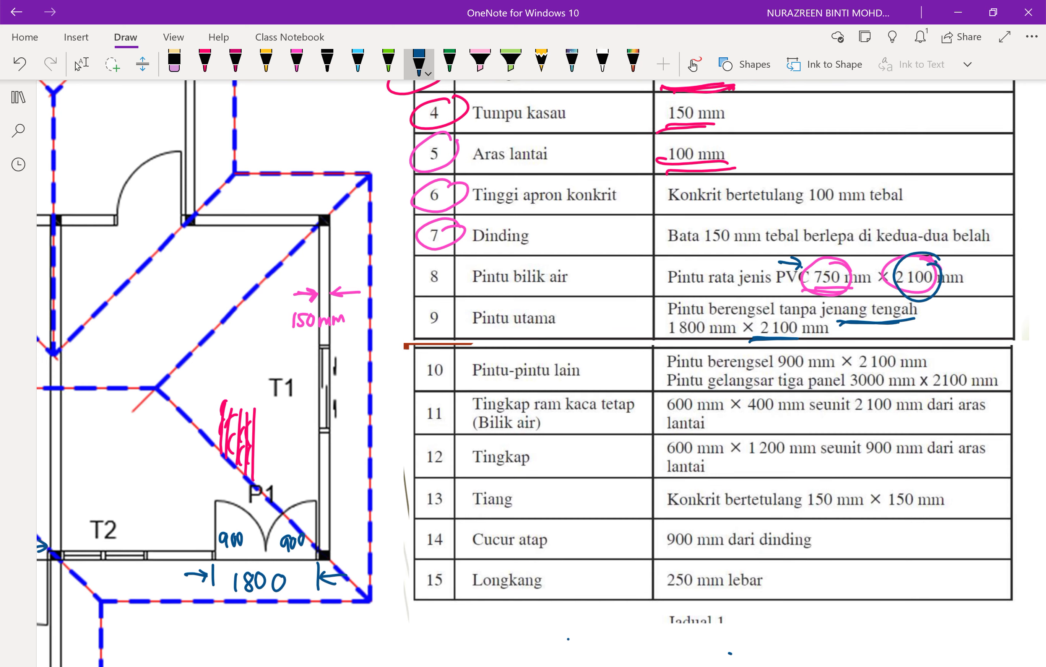
{"action": "left_click_drag", "start_coordinate": [422, 292], "coordinate": [449, 260]}
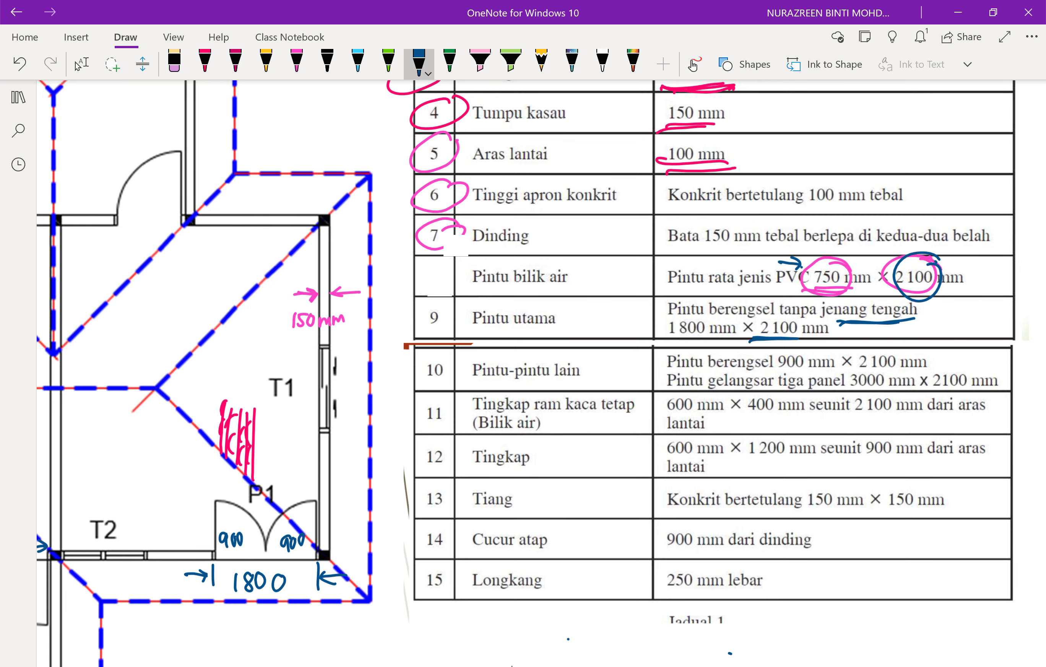
{"action": "left_click_drag", "start_coordinate": [451, 296], "coordinate": [415, 316]}
{"action": "scroll", "coordinate": [540, 374], "scroll_direction": "down", "scroll_amount": 2}
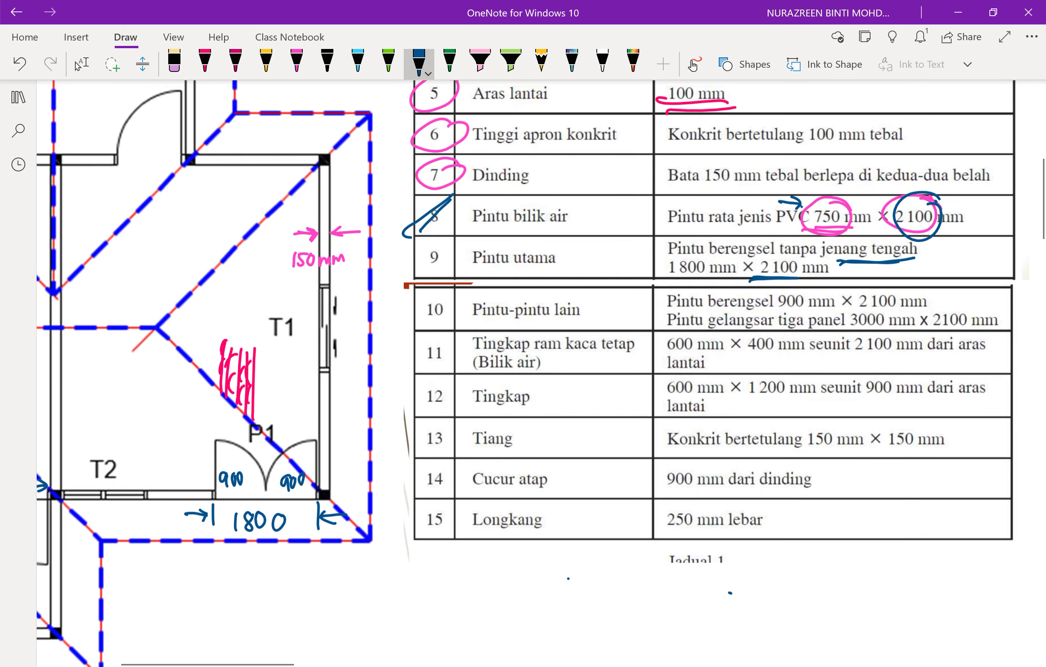
{"action": "scroll", "coordinate": [540, 373], "scroll_direction": "down", "scroll_amount": 1}
{"action": "scroll", "coordinate": [540, 373], "scroll_direction": "up", "scroll_amount": 2}
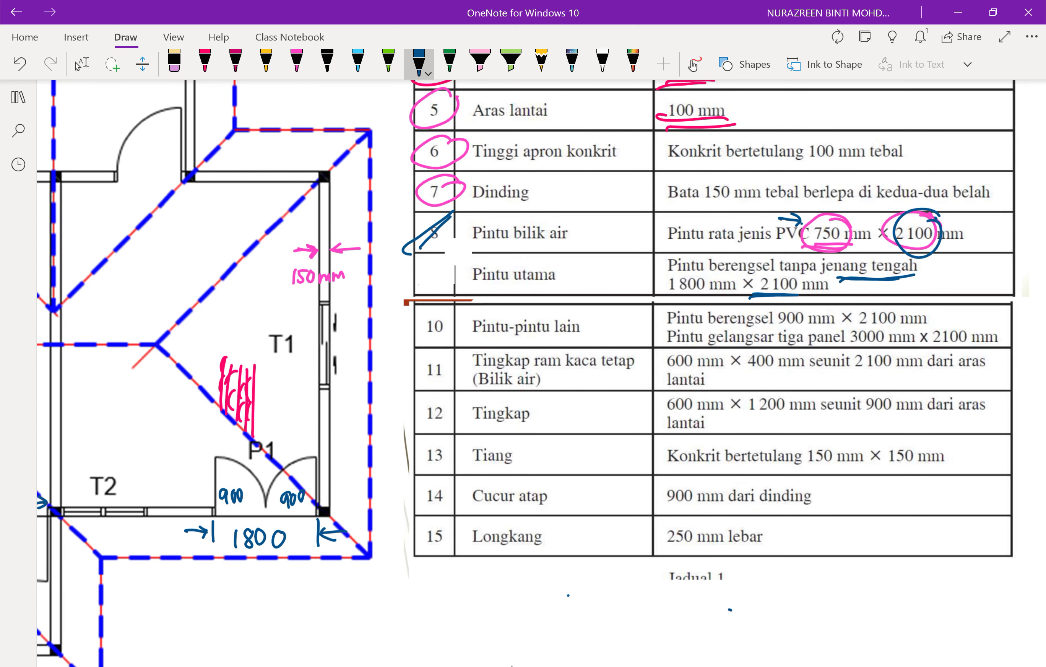
{"action": "left_click_drag", "start_coordinate": [418, 282], "coordinate": [453, 259]}
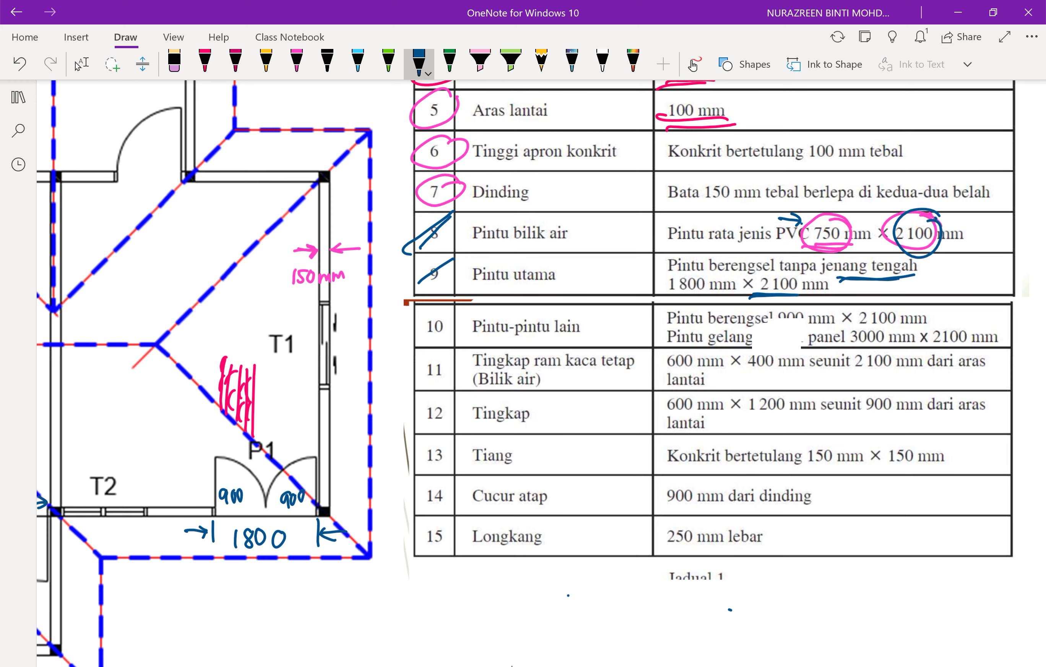
{"action": "scroll", "coordinate": [540, 374], "scroll_direction": "left", "scroll_amount": 3}
- Draw a double-headed 900 width dimension beside the plan's left door
{"action": "scroll", "coordinate": [540, 373], "scroll_direction": "left", "scroll_amount": 1}
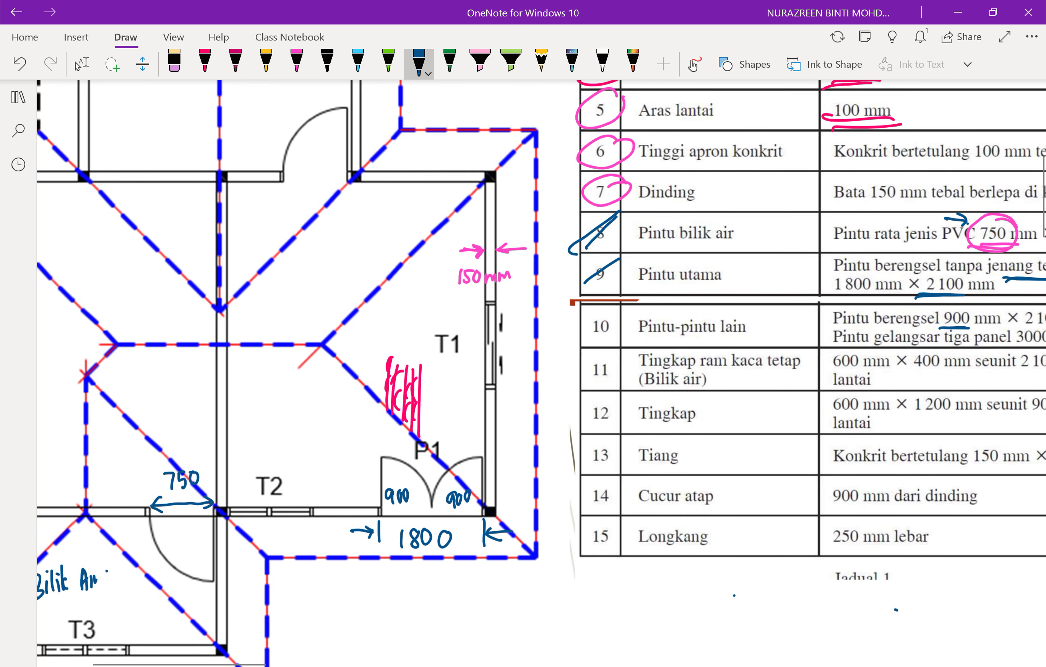
{"action": "scroll", "coordinate": [541, 373], "scroll_direction": "left", "scroll_amount": 5}
{"action": "scroll", "coordinate": [541, 373], "scroll_direction": "left", "scroll_amount": 1}
{"action": "mouse_move", "coordinate": [193, 499]}
{"action": "left_mouse_down"}
{"action": "mouse_move", "coordinate": [187, 444]}
{"action": "mouse_move", "coordinate": [201, 452]}
{"action": "mouse_move", "coordinate": [202, 486]}
{"action": "left_mouse_up"}
{"action": "left_click_drag", "start_coordinate": [137, 469], "coordinate": [142, 496]}
{"action": "left_click", "coordinate": [141, 495]}
{"action": "left_click_drag", "start_coordinate": [153, 473], "coordinate": [151, 474]}
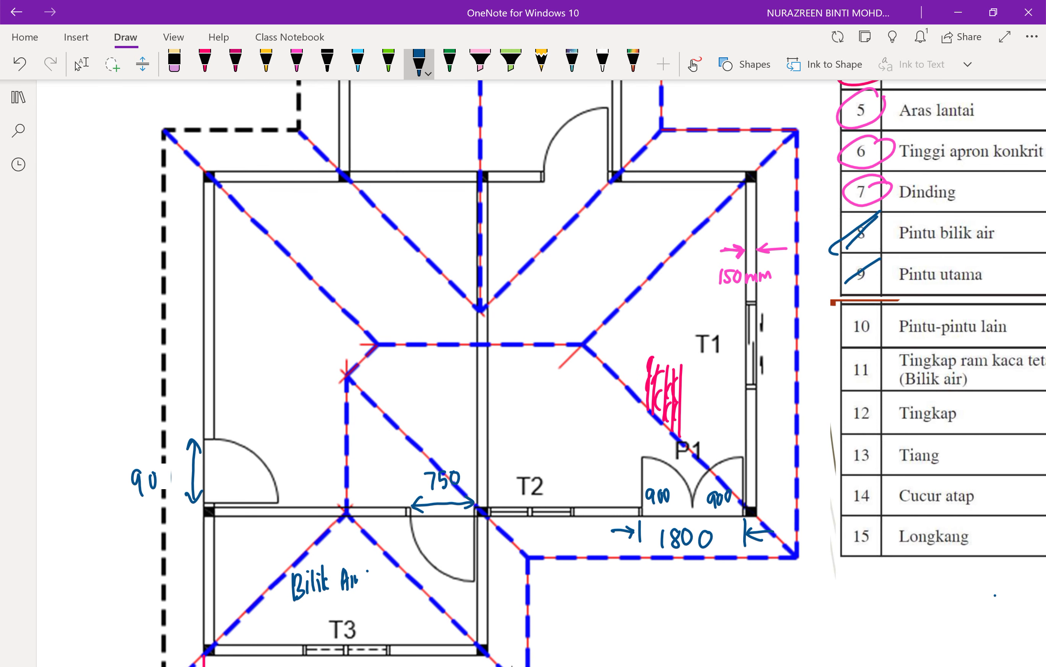
- Tick row 10 in Jadual 1 and underline its 2 100 and 3000 mm sizes
{"action": "scroll", "coordinate": [541, 374], "scroll_direction": "right", "scroll_amount": 2}
{"action": "scroll", "coordinate": [541, 373], "scroll_direction": "right", "scroll_amount": 1}
{"action": "scroll", "coordinate": [540, 373], "scroll_direction": "right", "scroll_amount": 1}
{"action": "scroll", "coordinate": [541, 373], "scroll_direction": "right", "scroll_amount": 4}
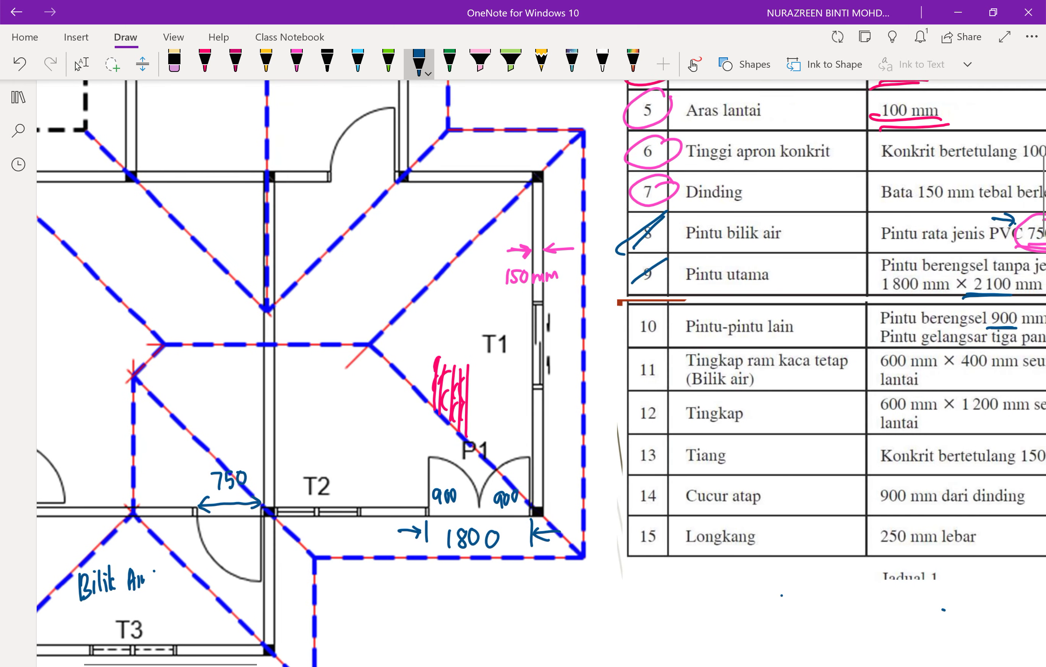
{"action": "left_click_drag", "start_coordinate": [619, 349], "coordinate": [675, 301]}
{"action": "scroll", "coordinate": [541, 373], "scroll_direction": "right", "scroll_amount": 1}
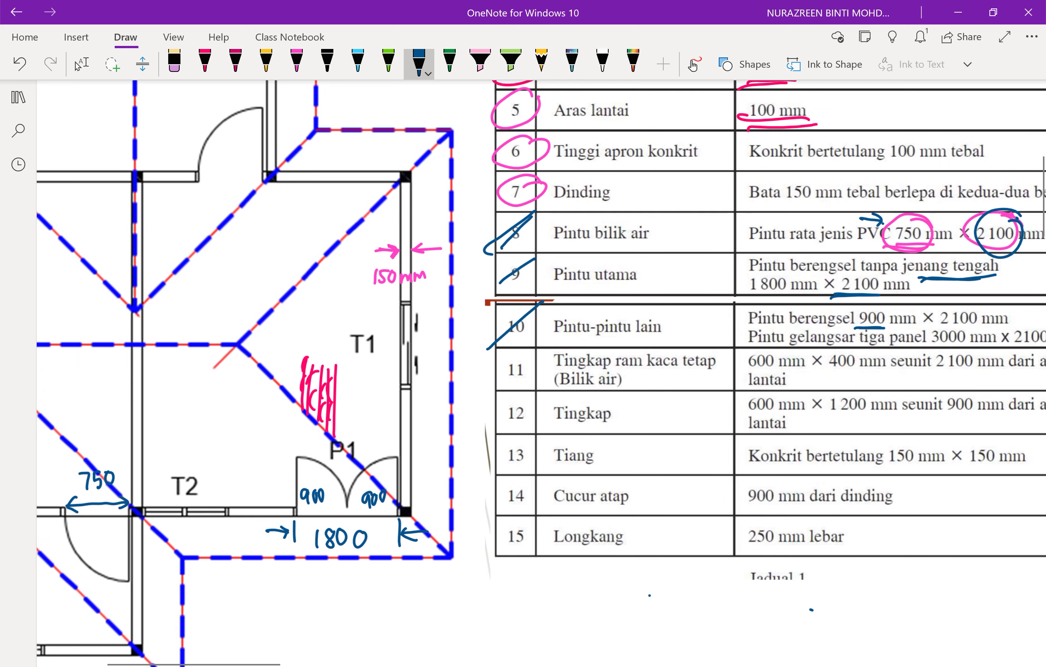
{"action": "scroll", "coordinate": [541, 373], "scroll_direction": "right", "scroll_amount": 2}
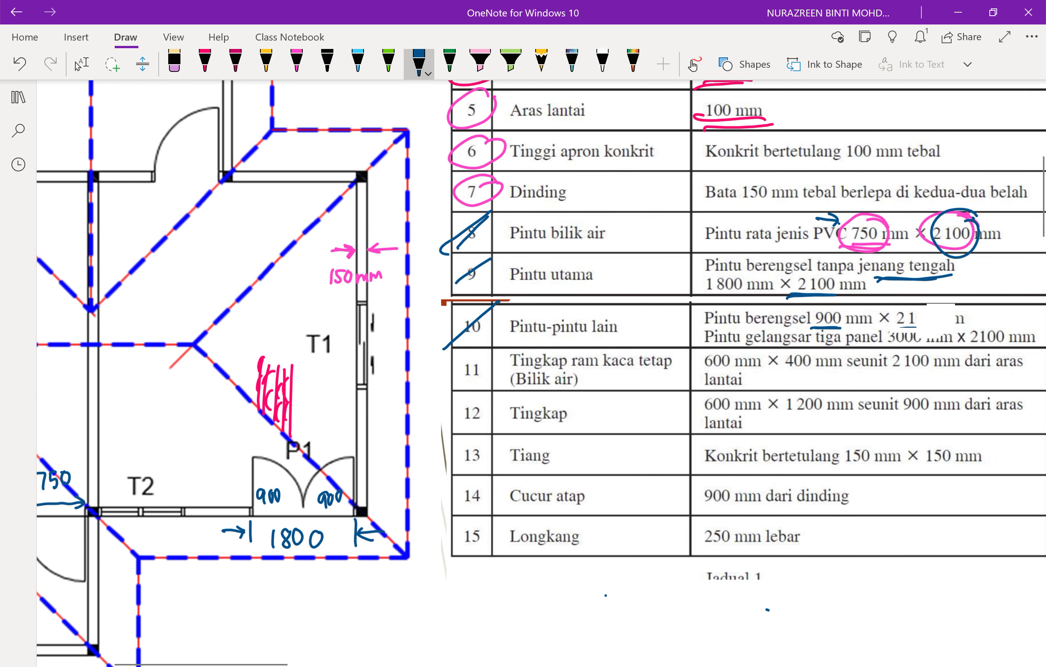
{"action": "scroll", "coordinate": [540, 372], "scroll_direction": "left", "scroll_amount": 1}
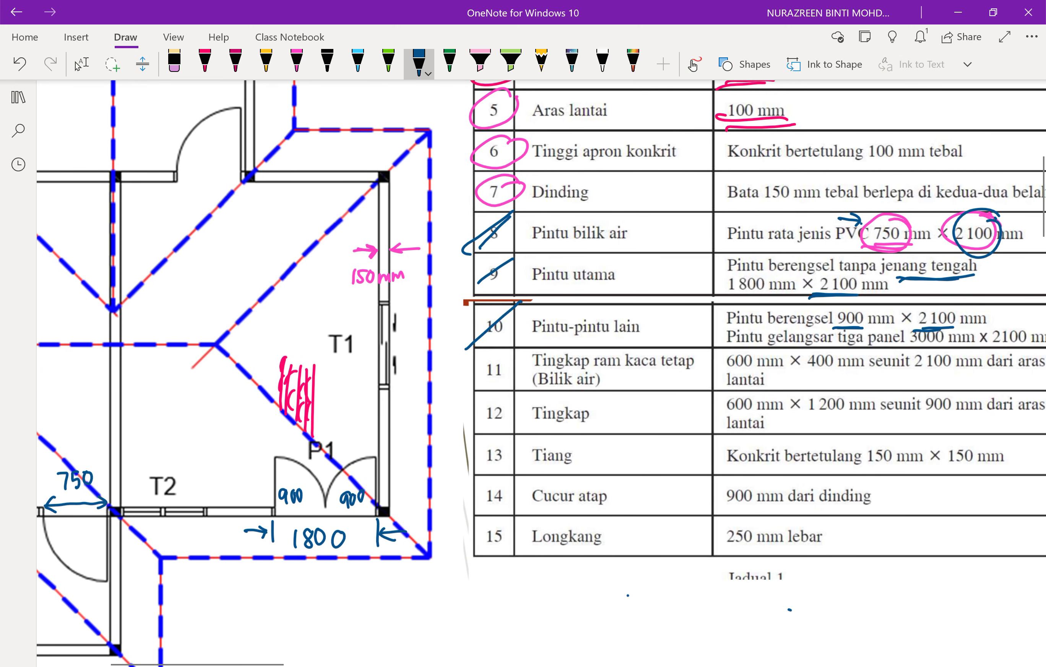
{"action": "scroll", "coordinate": [540, 373], "scroll_direction": "left", "scroll_amount": 3}
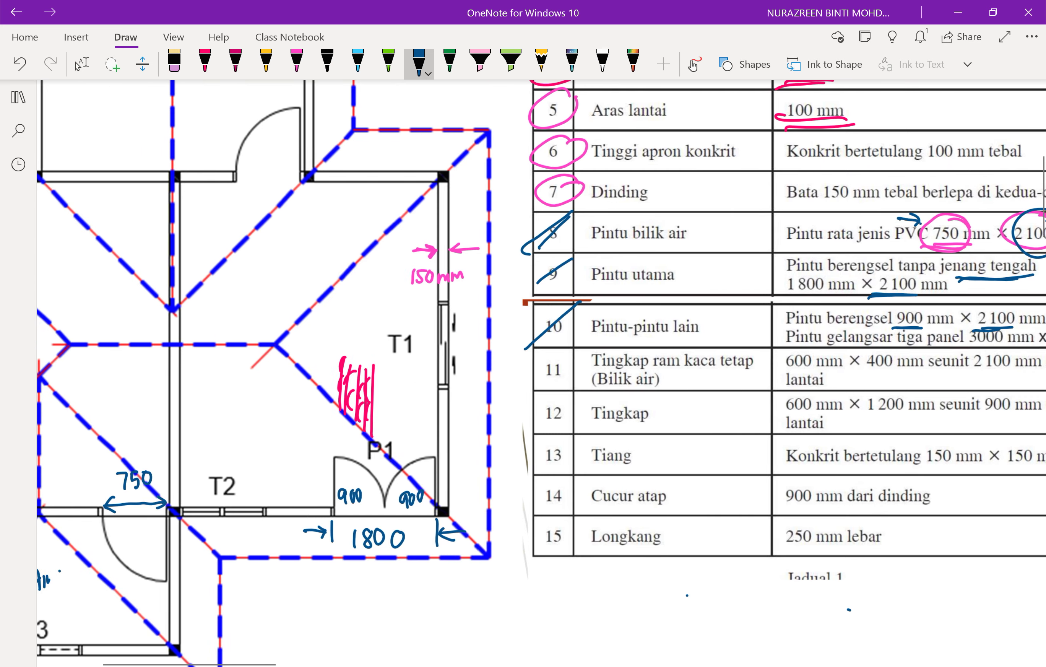
{"action": "scroll", "coordinate": [541, 373], "scroll_direction": "down", "scroll_amount": 10}
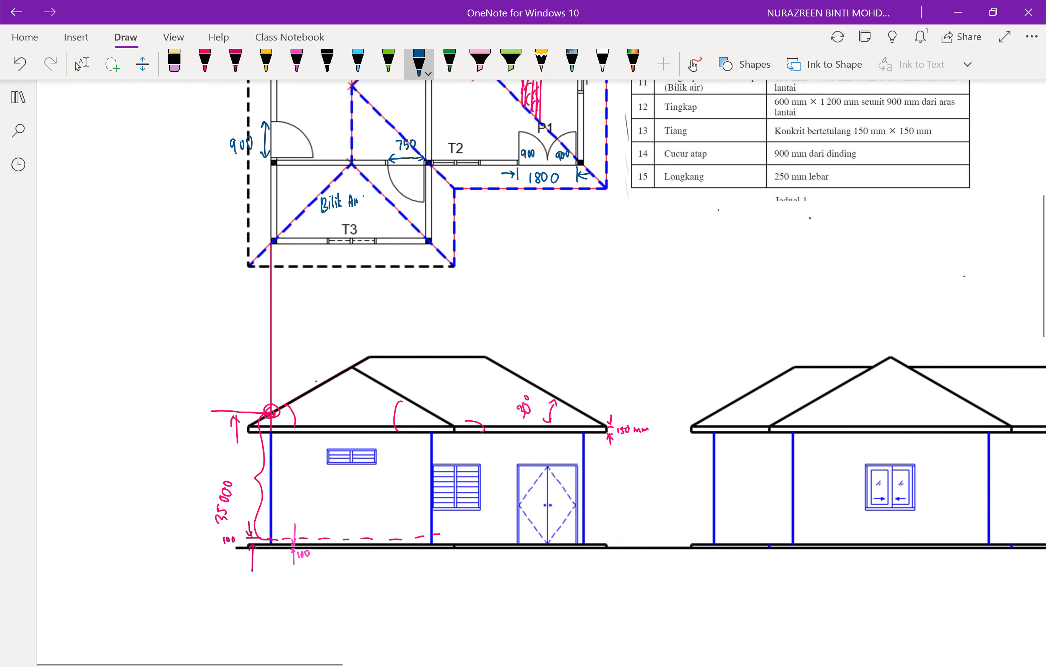
- Draw a vertical height arrow beside the elevation's main door labelled 2100
{"action": "scroll", "coordinate": [541, 373], "scroll_direction": "right", "scroll_amount": 1}
{"action": "scroll", "coordinate": [541, 373], "scroll_direction": "right", "scroll_amount": 1}
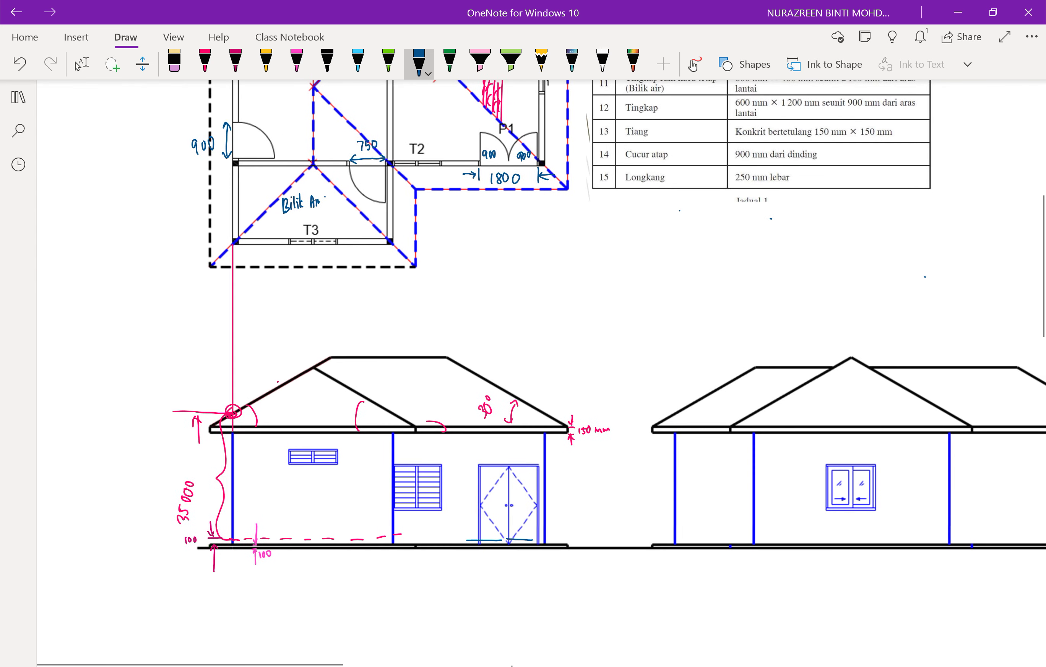
{"action": "scroll", "coordinate": [541, 373], "scroll_direction": "right", "scroll_amount": 1}
{"action": "scroll", "coordinate": [540, 372], "scroll_direction": "right", "scroll_amount": 2}
{"action": "scroll", "coordinate": [541, 373], "scroll_direction": "right", "scroll_amount": 1}
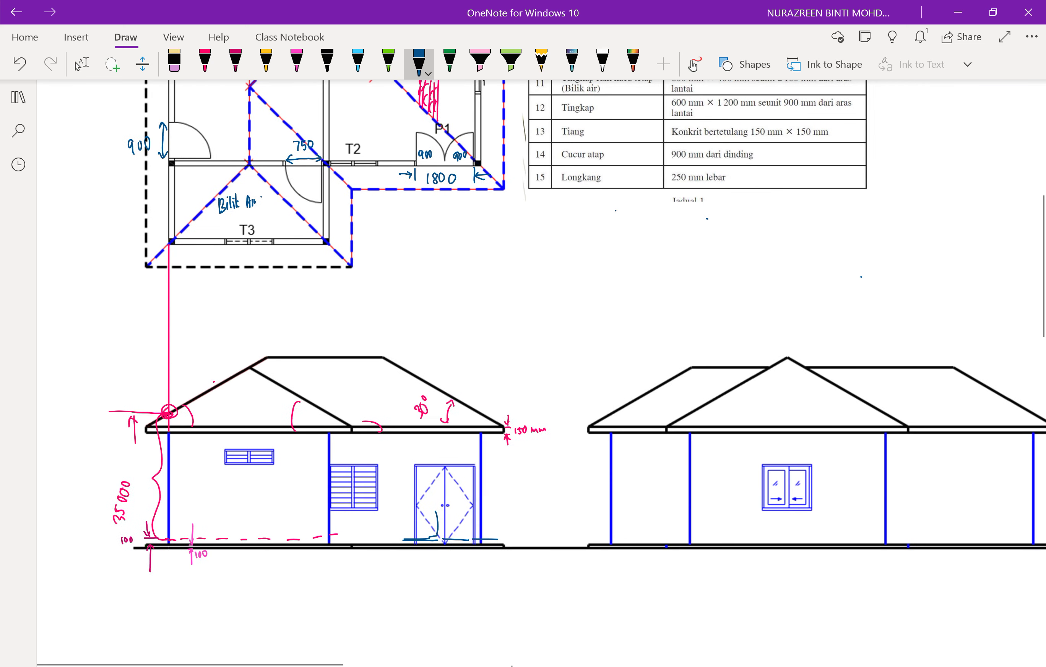
{"action": "left_click_drag", "start_coordinate": [487, 534], "coordinate": [485, 467]}
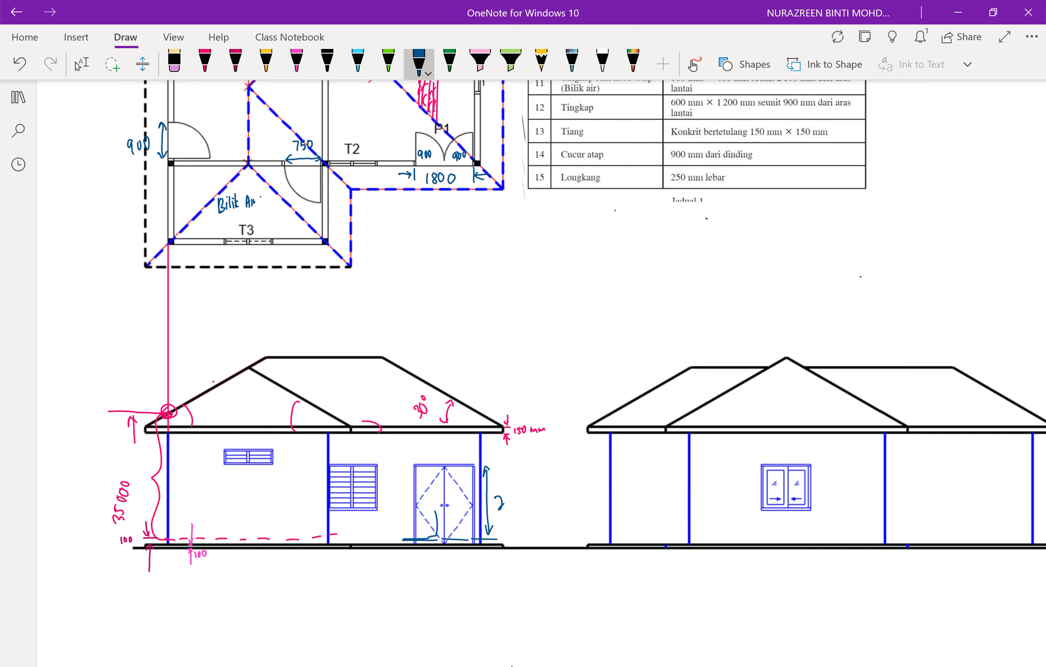
{"action": "left_click_drag", "start_coordinate": [496, 498], "coordinate": [505, 507]}
{"action": "left_click_drag", "start_coordinate": [507, 495], "coordinate": [506, 508]}
{"action": "left_click_drag", "start_coordinate": [512, 494], "coordinate": [518, 493]}
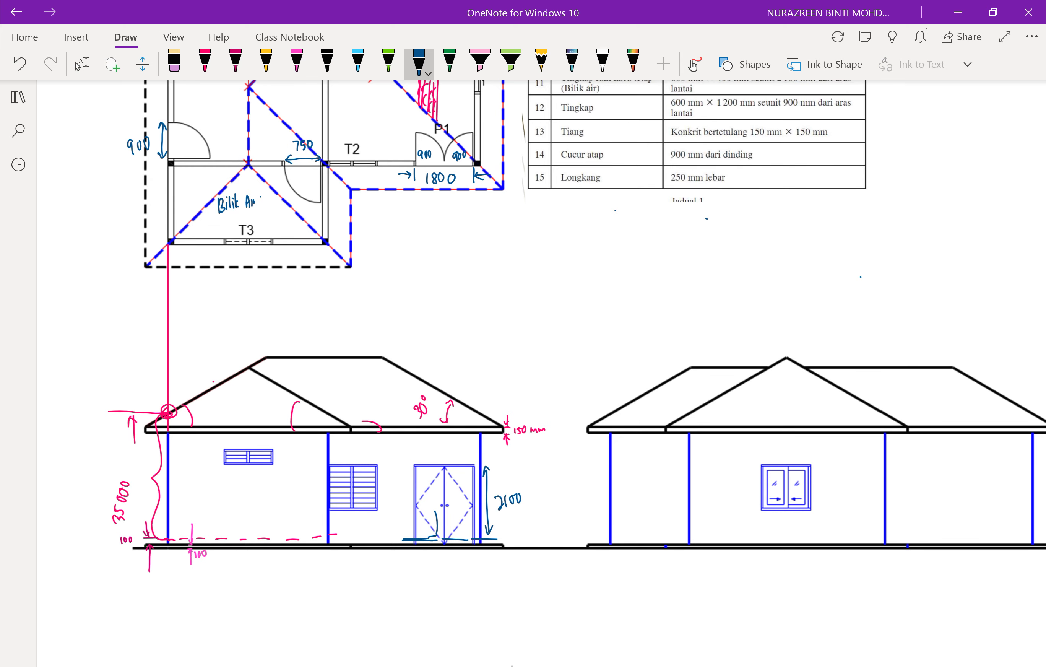
- Underline Bilik air, 600 mm × 400 mm and 2 100 mm in row 11
{"action": "scroll", "coordinate": [542, 373], "scroll_direction": "up", "scroll_amount": 4}
{"action": "scroll", "coordinate": [541, 373], "scroll_direction": "right", "scroll_amount": 1}
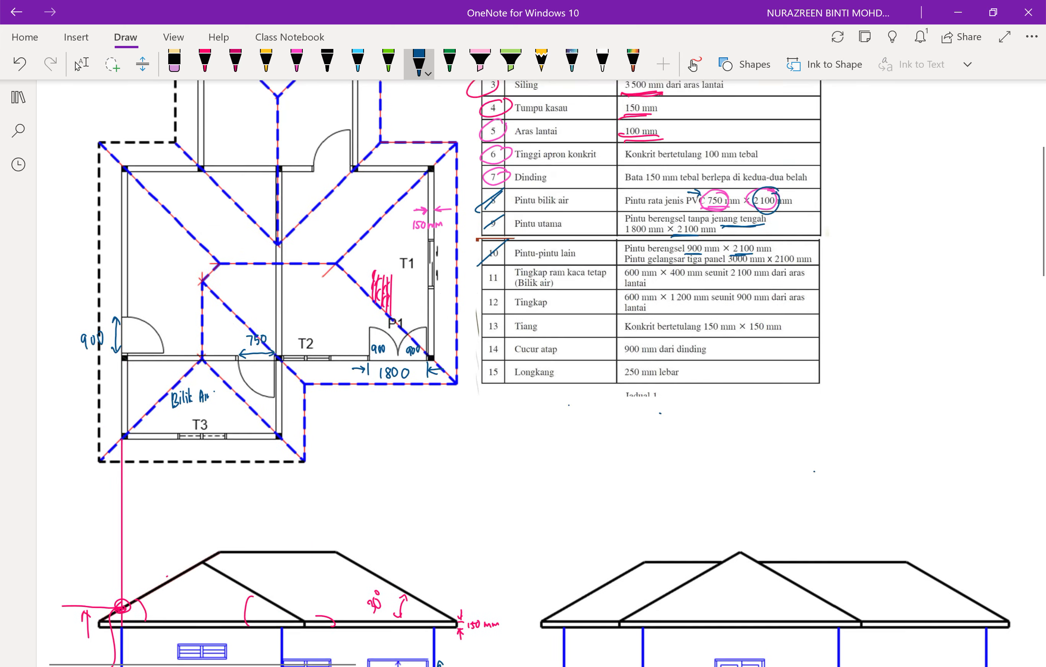
{"action": "scroll", "coordinate": [541, 373], "scroll_direction": "up", "scroll_amount": 2}
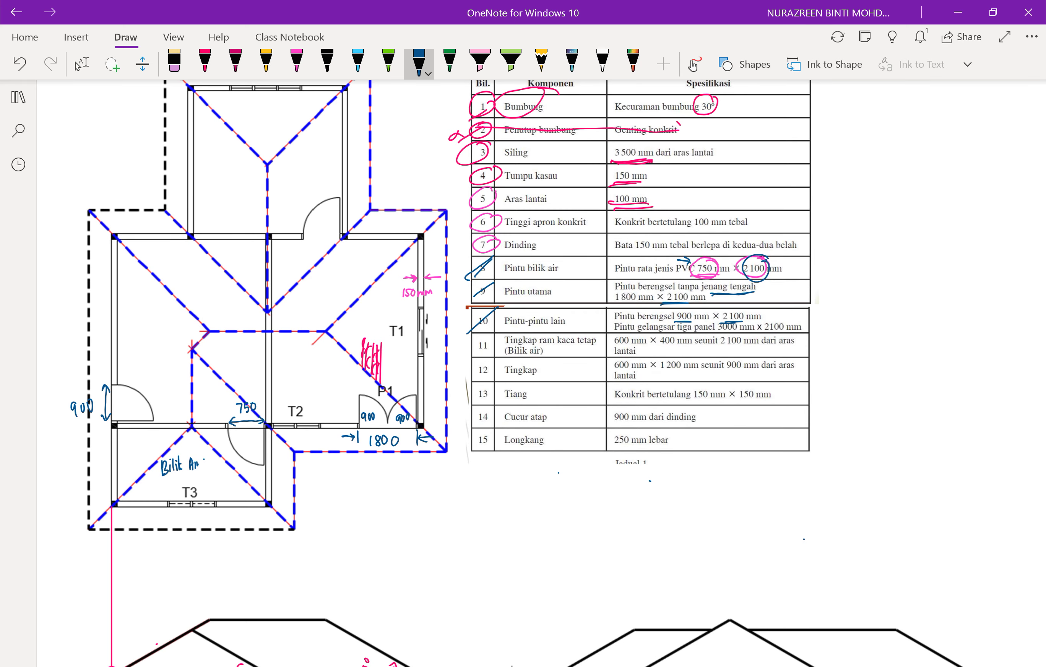
{"action": "left_click_drag", "start_coordinate": [504, 360], "coordinate": [543, 357]}
{"action": "mouse_move", "coordinate": [658, 345]}
{"action": "left_mouse_down"}
{"action": "mouse_move", "coordinate": [676, 345]}
{"action": "mouse_move", "coordinate": [642, 344]}
{"action": "left_mouse_up"}
{"action": "left_click_drag", "start_coordinate": [719, 351], "coordinate": [755, 347]}
- Draw the small elevation window's height arrow labelled 2100 above floor
{"action": "scroll", "coordinate": [571, 373], "scroll_direction": "down", "scroll_amount": 5}
{"action": "scroll", "coordinate": [571, 373], "scroll_direction": "right", "scroll_amount": 1}
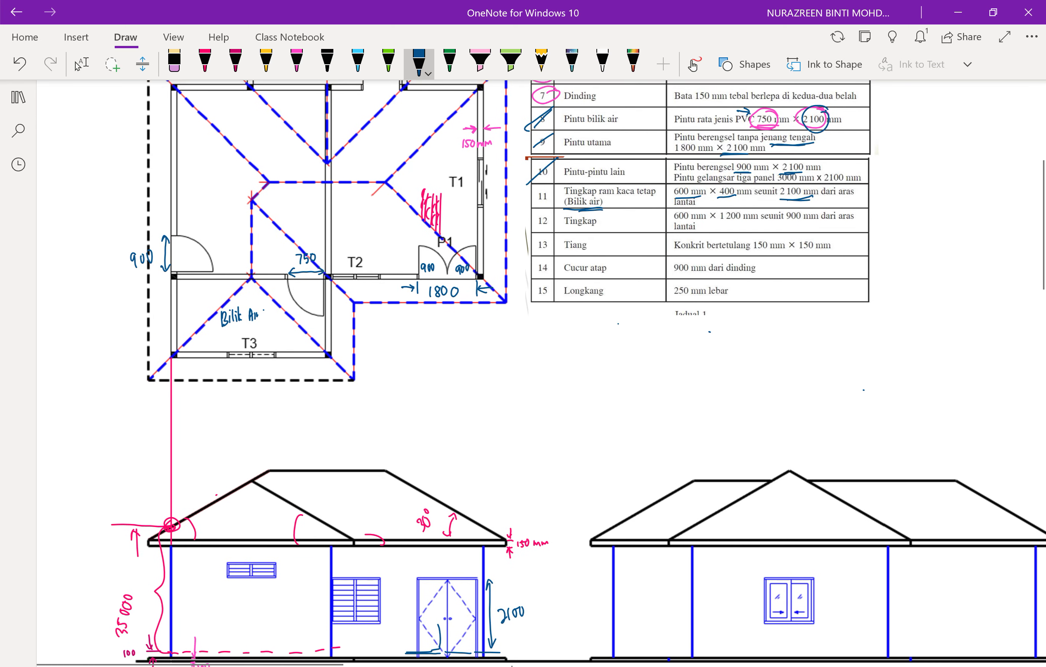
{"action": "left_click_drag", "start_coordinate": [276, 563], "coordinate": [278, 650]}
{"action": "left_click_drag", "start_coordinate": [277, 572], "coordinate": [283, 571]}
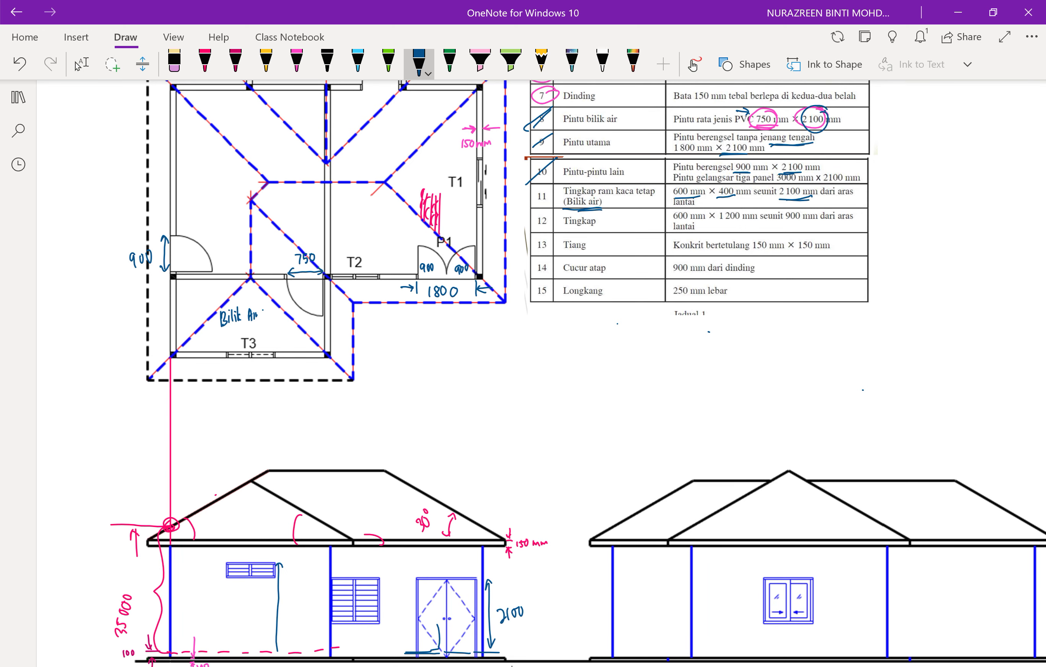
{"action": "scroll", "coordinate": [527, 374], "scroll_direction": "right", "scroll_amount": 1}
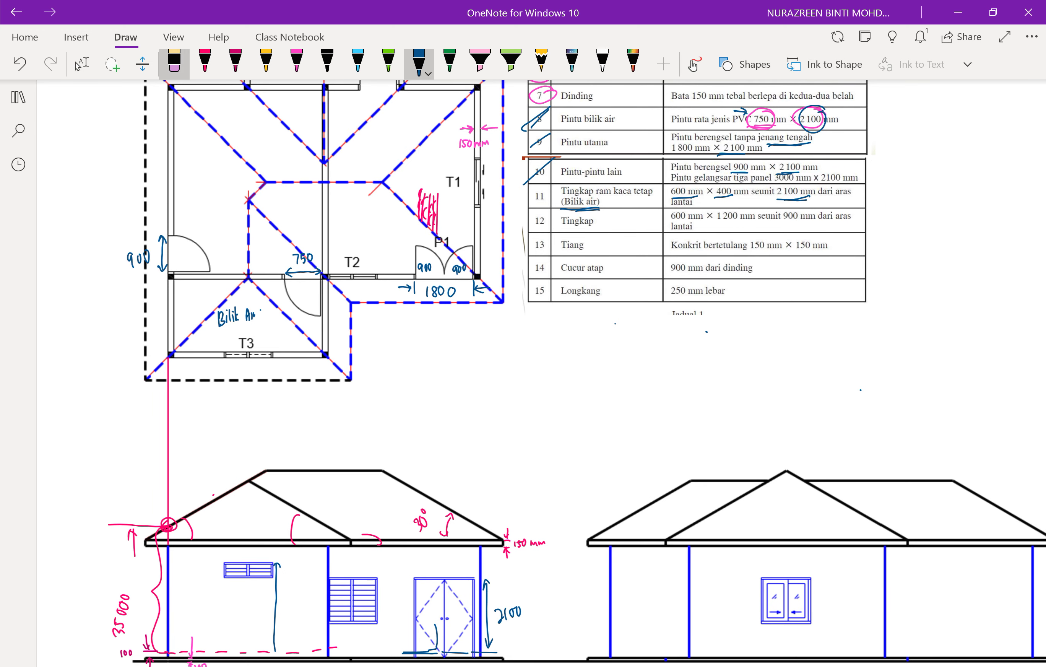
{"action": "left_click_drag", "start_coordinate": [277, 568], "coordinate": [283, 568]}
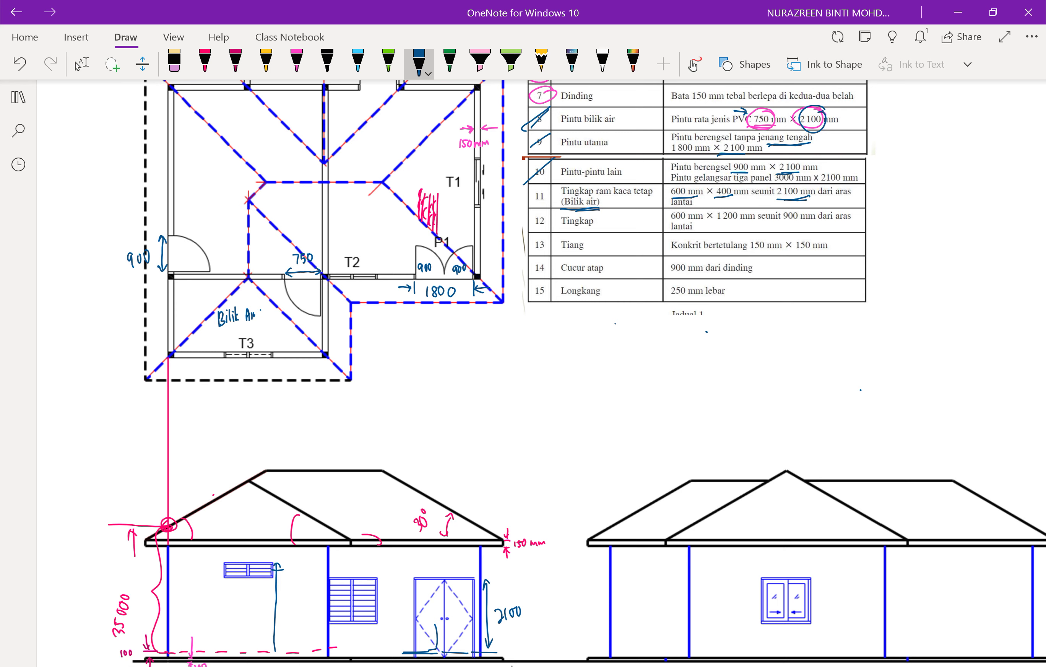
{"action": "mouse_move", "coordinate": [247, 650]}
{"action": "left_mouse_down"}
{"action": "mouse_move", "coordinate": [247, 579]}
{"action": "mouse_move", "coordinate": [254, 589]}
{"action": "left_mouse_up"}
{"action": "left_click_drag", "start_coordinate": [239, 643], "coordinate": [251, 644]}
{"action": "left_click_drag", "start_coordinate": [207, 611], "coordinate": [215, 620]}
{"action": "left_click_drag", "start_coordinate": [220, 611], "coordinate": [219, 612]}
{"action": "left_click_drag", "start_coordinate": [224, 609], "coordinate": [224, 610]}
- Circle row 11's 600 mm, label the window 600, 400 and 300, and sketch a 400 × 300 rectangle below
{"action": "left_click_drag", "start_coordinate": [697, 184], "coordinate": [698, 183]}
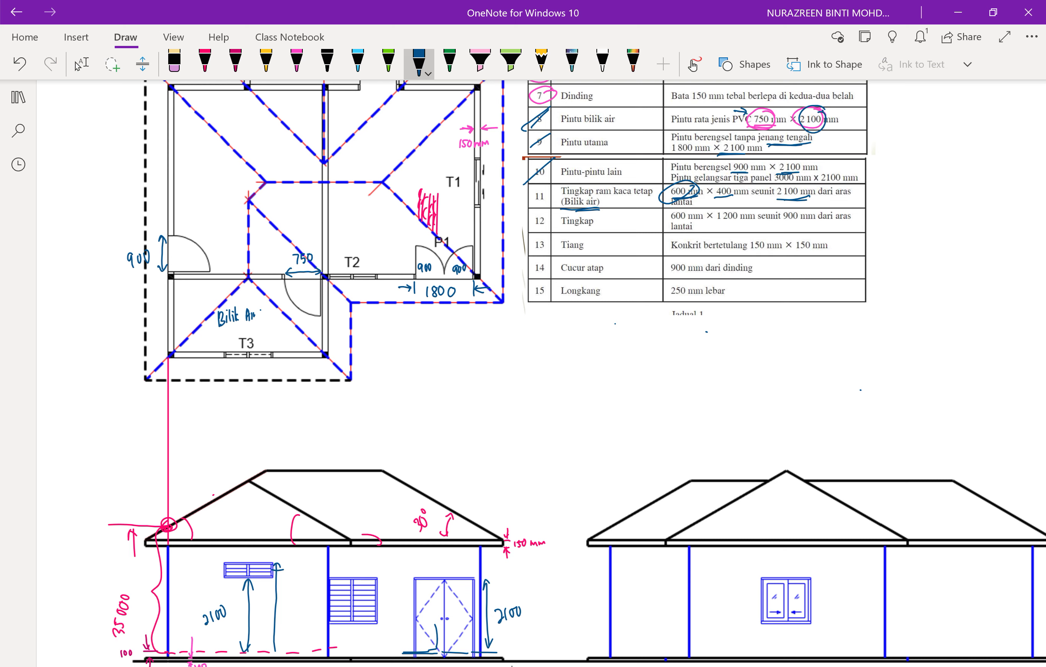
{"action": "mouse_move", "coordinate": [240, 548]}
{"action": "left_mouse_down"}
{"action": "mouse_move", "coordinate": [235, 554]}
{"action": "mouse_move", "coordinate": [271, 558]}
{"action": "mouse_move", "coordinate": [195, 572]}
{"action": "left_mouse_up"}
{"action": "left_click", "coordinate": [193, 565]}
{"action": "mouse_move", "coordinate": [194, 566]}
{"action": "left_mouse_down"}
{"action": "mouse_move", "coordinate": [193, 575]}
{"action": "mouse_move", "coordinate": [204, 566]}
{"action": "left_mouse_up"}
{"action": "left_click_drag", "start_coordinate": [224, 585], "coordinate": [223, 592]}
{"action": "left_click_drag", "start_coordinate": [232, 585], "coordinate": [235, 584]}
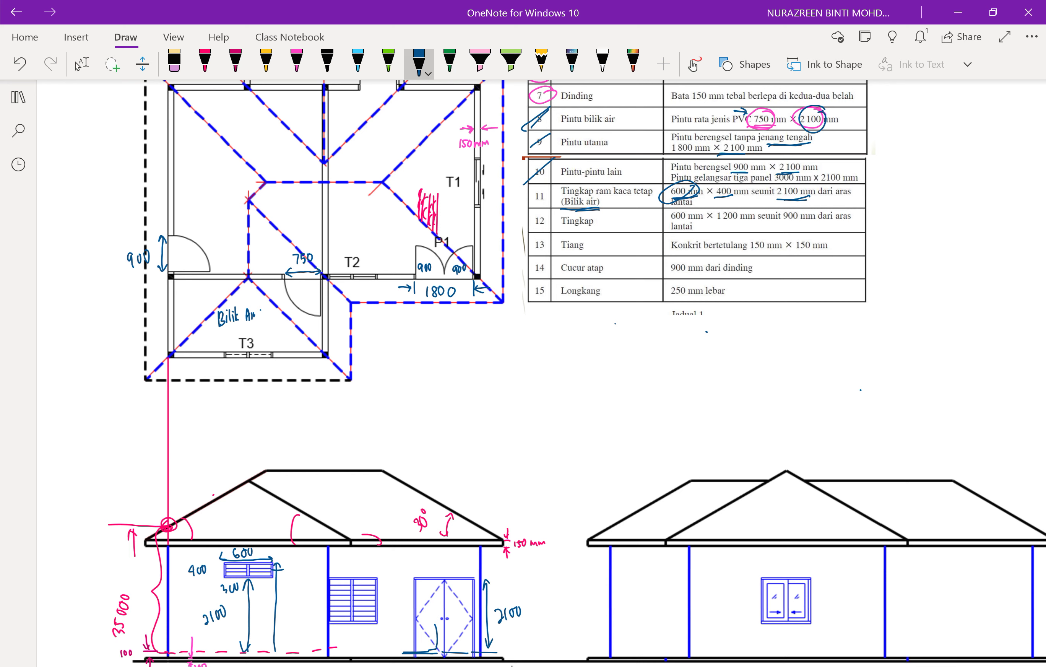
{"action": "mouse_move", "coordinate": [236, 409]}
{"action": "left_mouse_down"}
{"action": "mouse_move", "coordinate": [236, 431]}
{"action": "mouse_move", "coordinate": [206, 428]}
{"action": "mouse_move", "coordinate": [248, 397]}
{"action": "left_mouse_up"}
{"action": "left_click_drag", "start_coordinate": [253, 395], "coordinate": [253, 396]}
- Underline row 12's window sizes and label the louvre window 300 300 wide and 1200 high
{"action": "left_click_drag", "start_coordinate": [672, 224], "coordinate": [790, 226]}
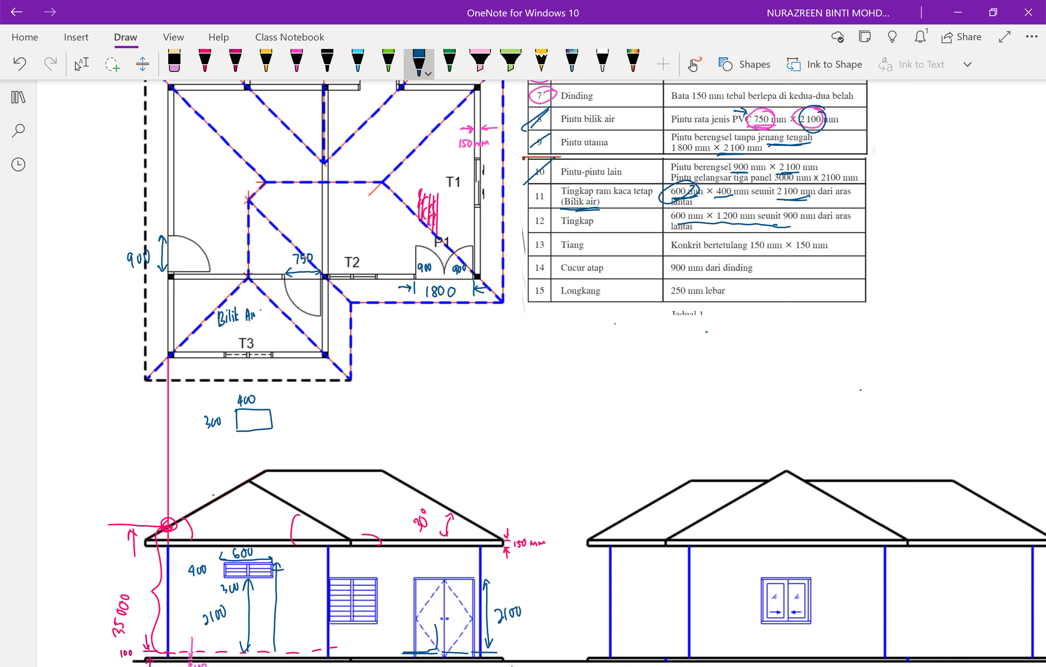
{"action": "left_click_drag", "start_coordinate": [336, 567], "coordinate": [368, 572]}
{"action": "left_click_drag", "start_coordinate": [365, 565], "coordinate": [370, 572]}
{"action": "mouse_move", "coordinate": [383, 623]}
{"action": "left_mouse_down"}
{"action": "mouse_move", "coordinate": [383, 578]}
{"action": "mouse_move", "coordinate": [387, 615]}
{"action": "left_mouse_up"}
{"action": "left_click_drag", "start_coordinate": [389, 611], "coordinate": [393, 593]}
- Underline row 12's floor-level note, erase a stray stroke, and dimension the 900 sill height
{"action": "left_click_drag", "start_coordinate": [799, 227], "coordinate": [822, 224]}
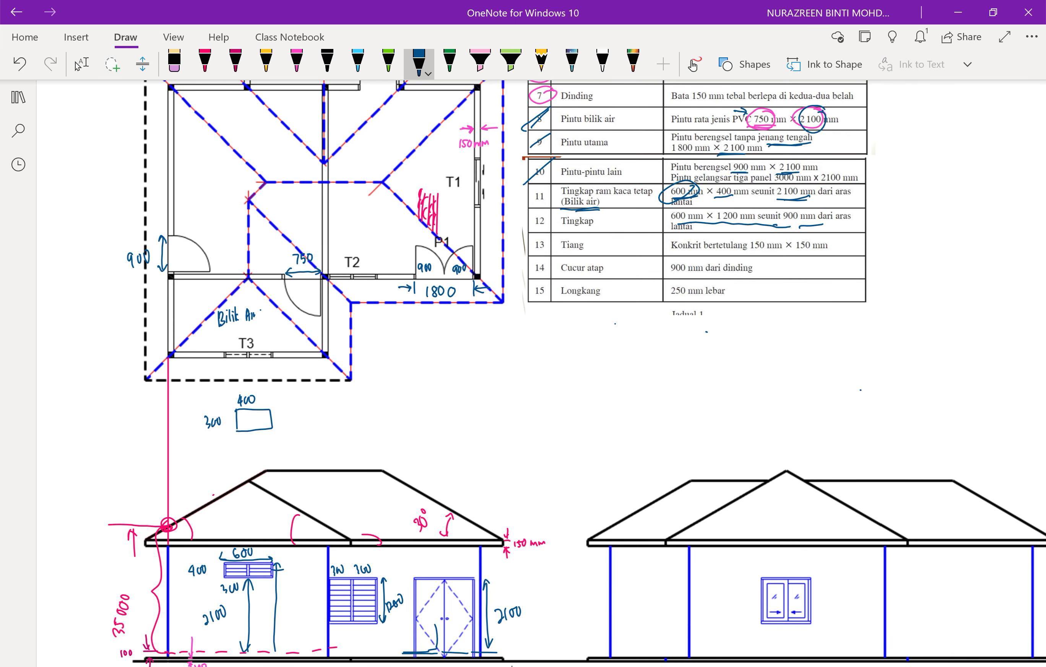
{"action": "left_click_drag", "start_coordinate": [370, 658], "coordinate": [368, 576]}
{"action": "left_click", "coordinate": [174, 62]}
{"action": "mouse_move", "coordinate": [347, 657]}
{"action": "left_mouse_down"}
{"action": "mouse_move", "coordinate": [349, 622]}
{"action": "mouse_move", "coordinate": [352, 632]}
{"action": "left_mouse_up"}
{"action": "mouse_move", "coordinate": [340, 647]}
{"action": "left_mouse_down"}
{"action": "mouse_move", "coordinate": [341, 658]}
{"action": "mouse_move", "coordinate": [353, 638]}
{"action": "mouse_move", "coordinate": [356, 651]}
{"action": "left_mouse_up"}
{"action": "mouse_move", "coordinate": [354, 631]}
{"action": "left_mouse_down"}
{"action": "mouse_move", "coordinate": [360, 639]}
{"action": "mouse_move", "coordinate": [358, 628]}
{"action": "left_mouse_up"}
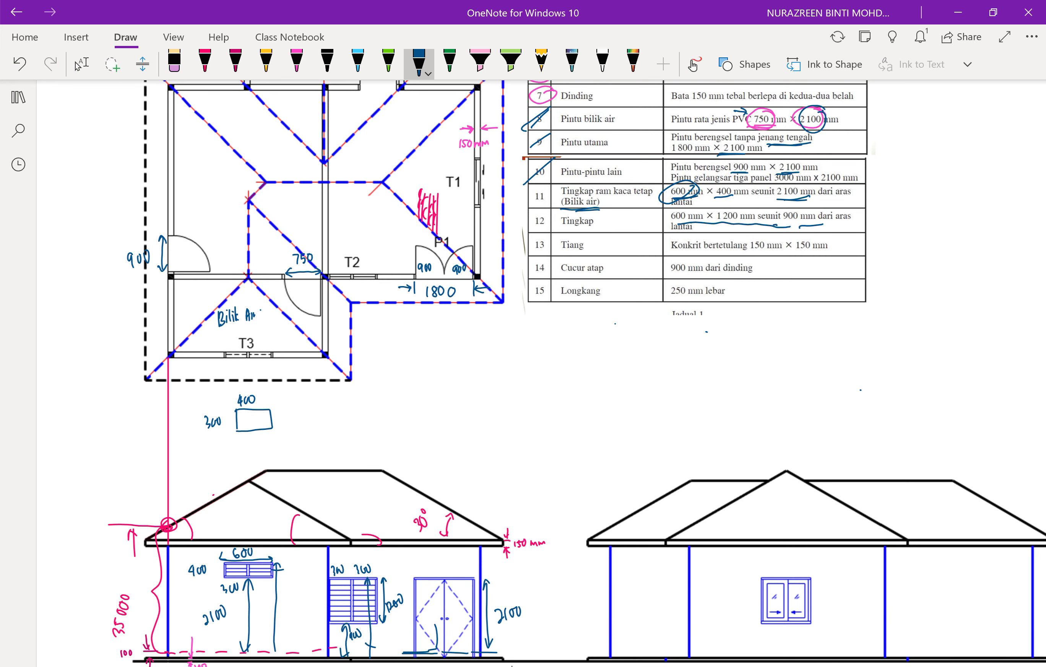
- Circle 900 in row 12, underline 250 mm in row 15, and mark the plan's bottom-right corner
{"action": "left_click_drag", "start_coordinate": [801, 210], "coordinate": [787, 206]}
{"action": "left_click_drag", "start_coordinate": [669, 303], "coordinate": [702, 303]}
{"action": "mouse_move", "coordinate": [506, 283]}
{"action": "left_mouse_down"}
{"action": "mouse_move", "coordinate": [508, 307]}
{"action": "mouse_move", "coordinate": [499, 297]}
{"action": "left_mouse_up"}
{"action": "scroll", "coordinate": [540, 373], "scroll_direction": "down", "scroll_amount": 2}
{"action": "scroll", "coordinate": [540, 373], "scroll_direction": "down", "scroll_amount": 2}
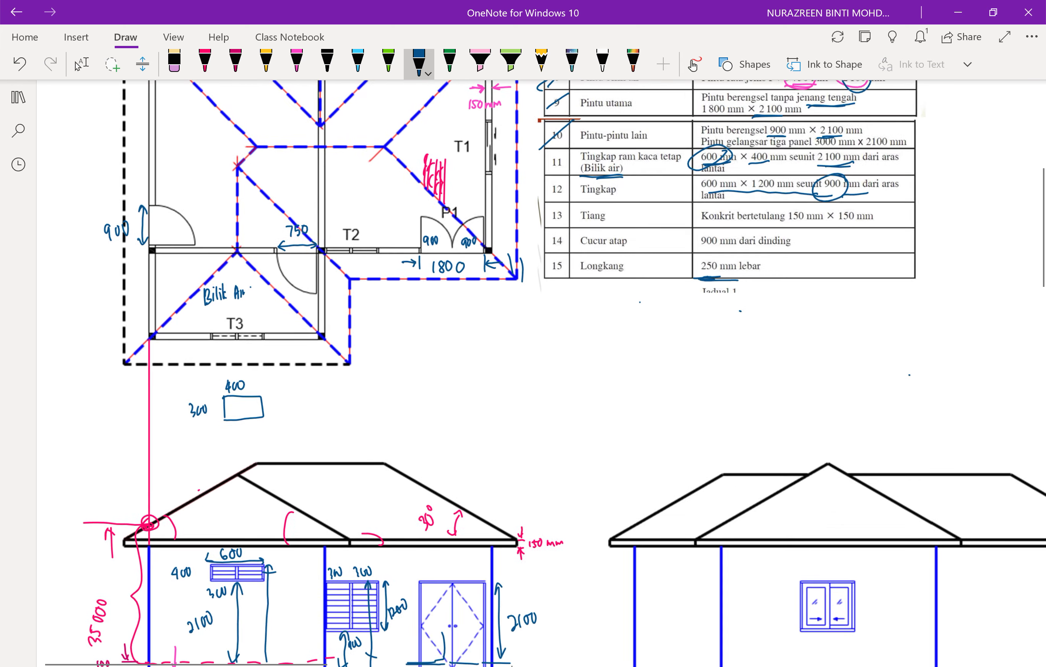
{"action": "scroll", "coordinate": [215, 373], "scroll_direction": "up", "scroll_amount": 2, "text": "ctrl"}
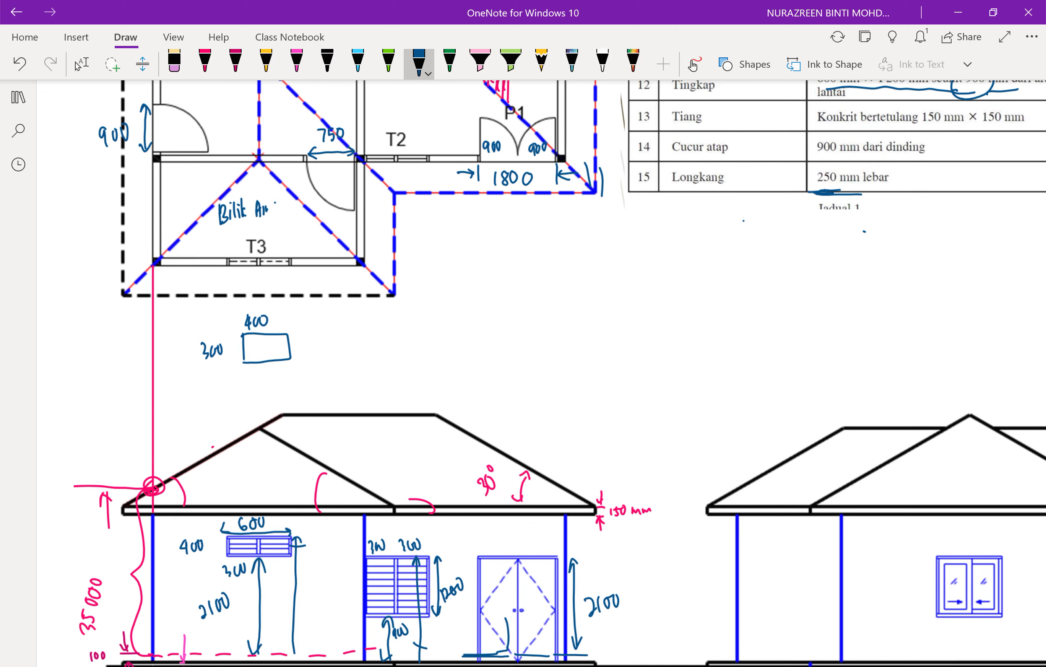